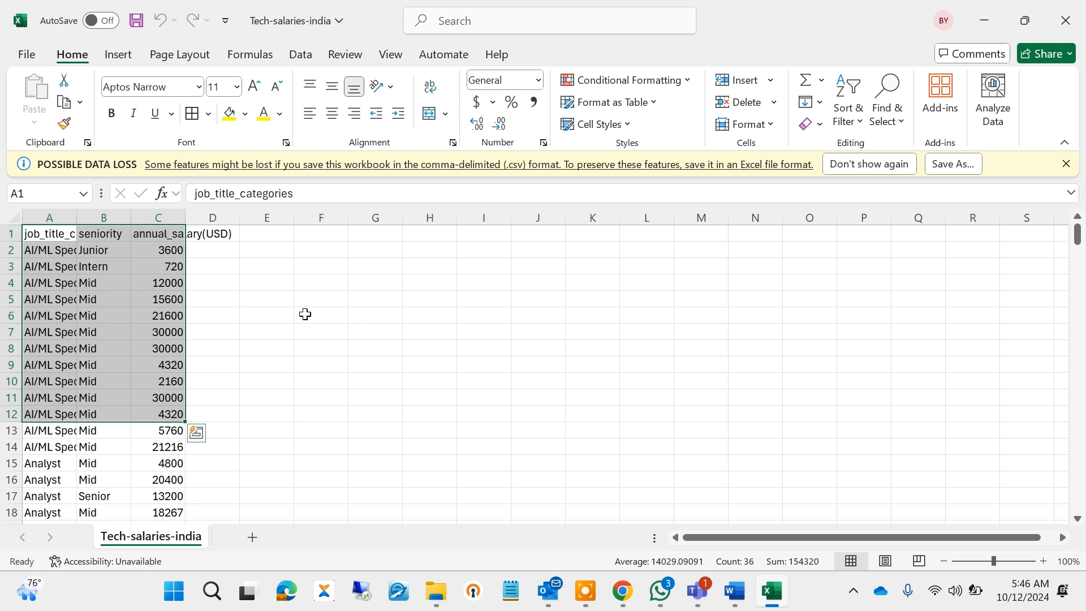
# Step: Add a new worksheet after Tech-salaries-india and rename it "Test sheet"
pyautogui.click(305, 315)
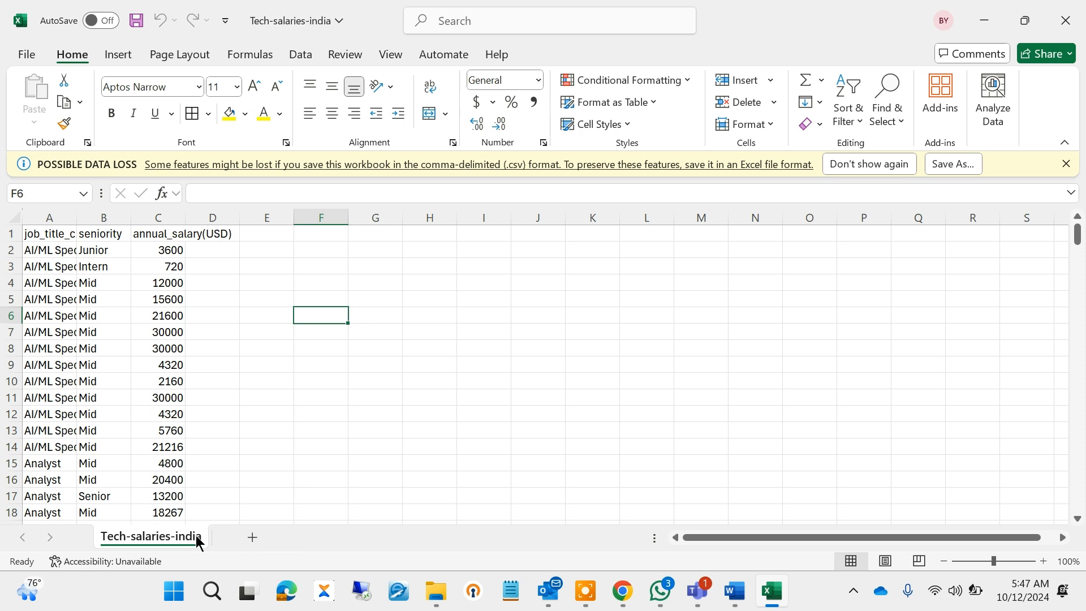
pyautogui.click(252, 538)
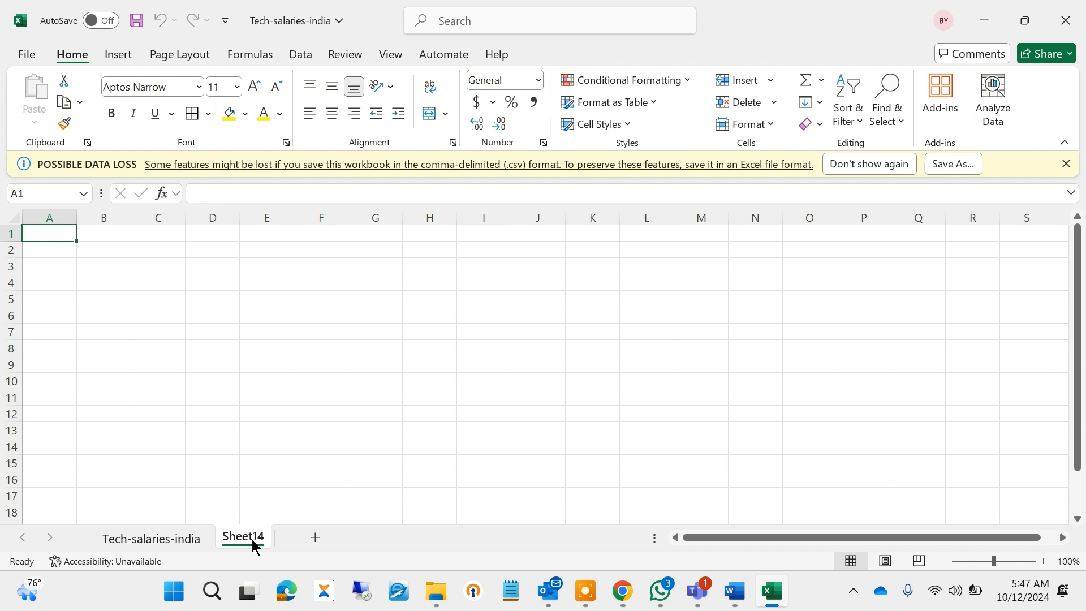
pyautogui.doubleClick(252, 541)
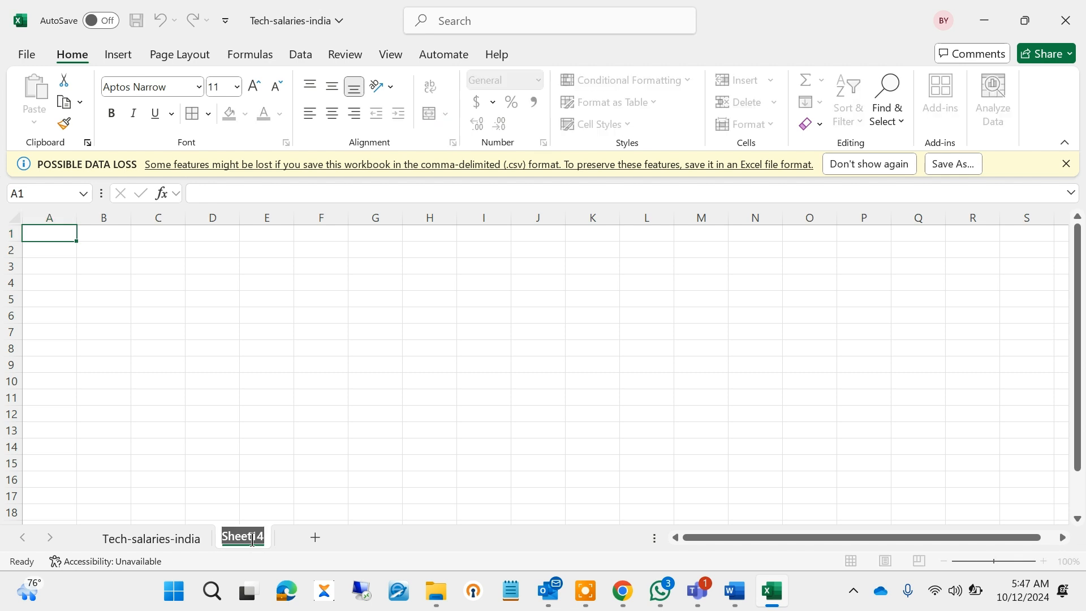
pyautogui.write('Test')
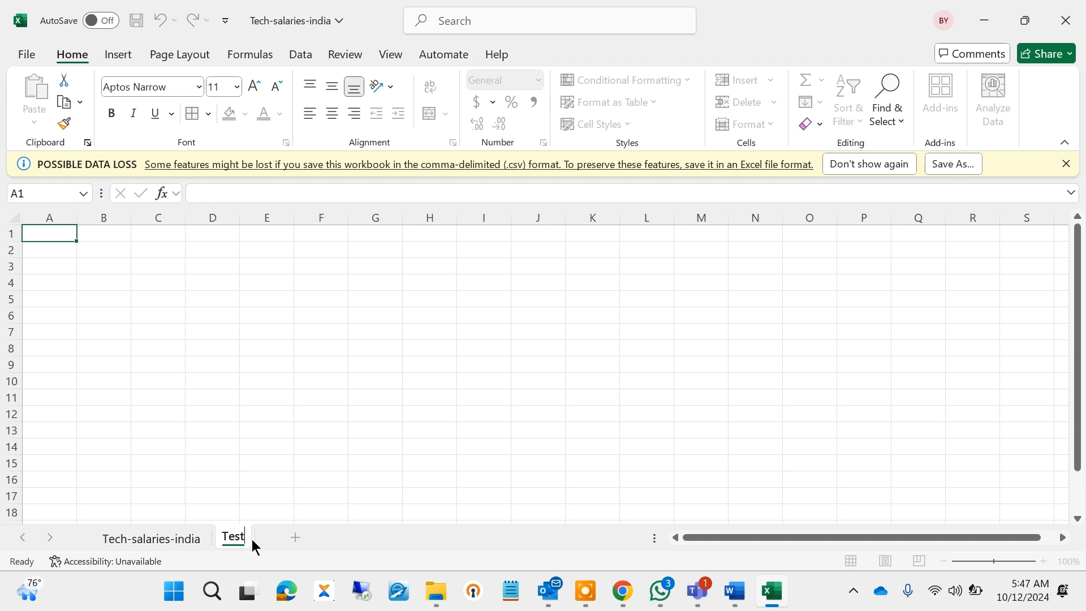
pyautogui.write(' sheet')
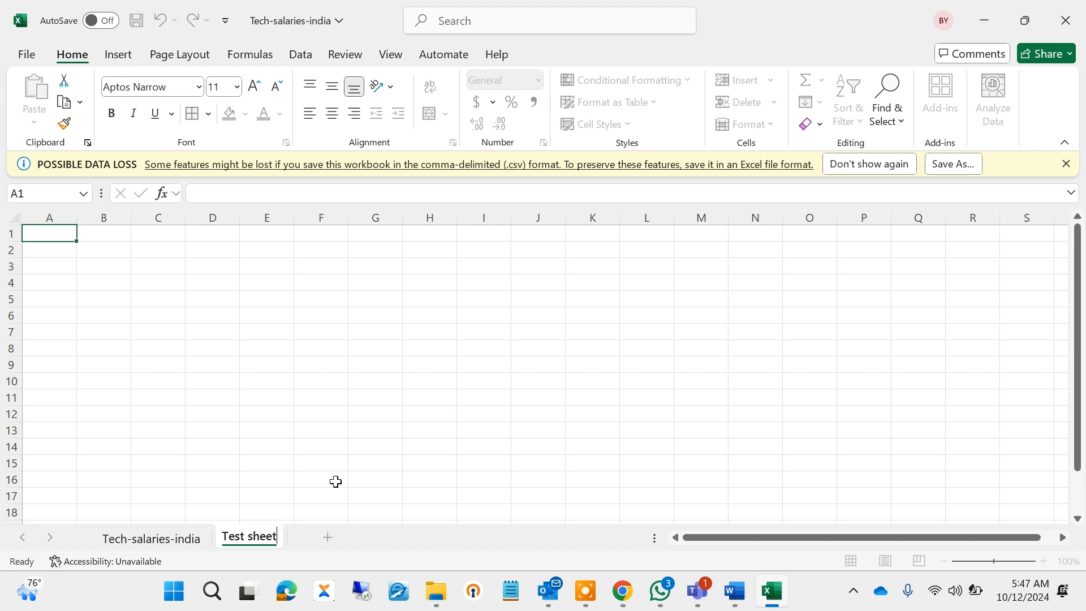
pyautogui.click(336, 482)
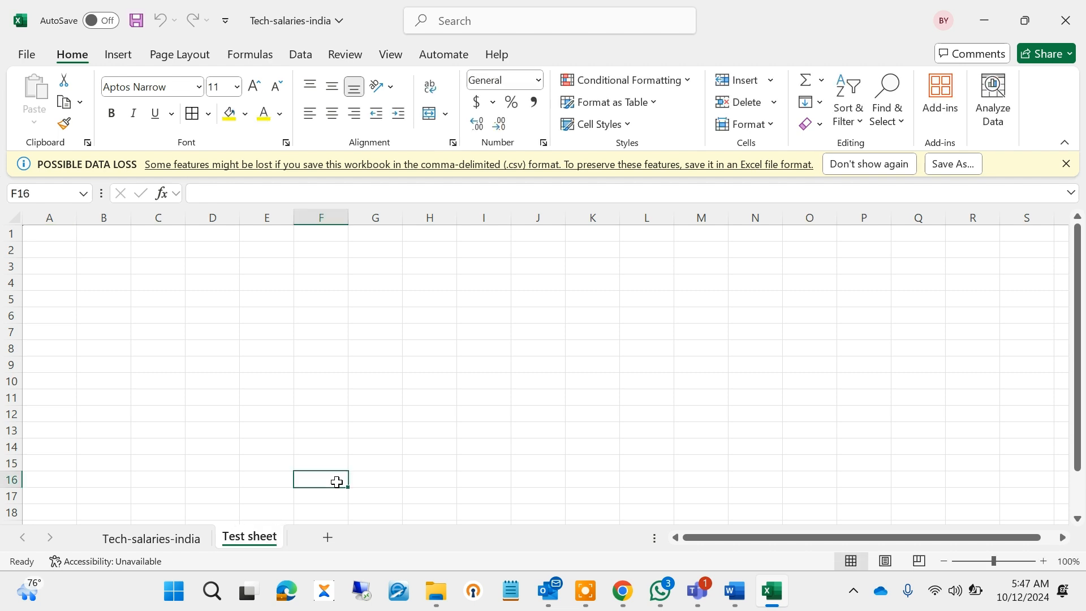
# Step: Set the tab color of the Test sheet worksheet to the standard light green
pyautogui.rightClick(258, 541)
pyautogui.moveTo(338, 425)
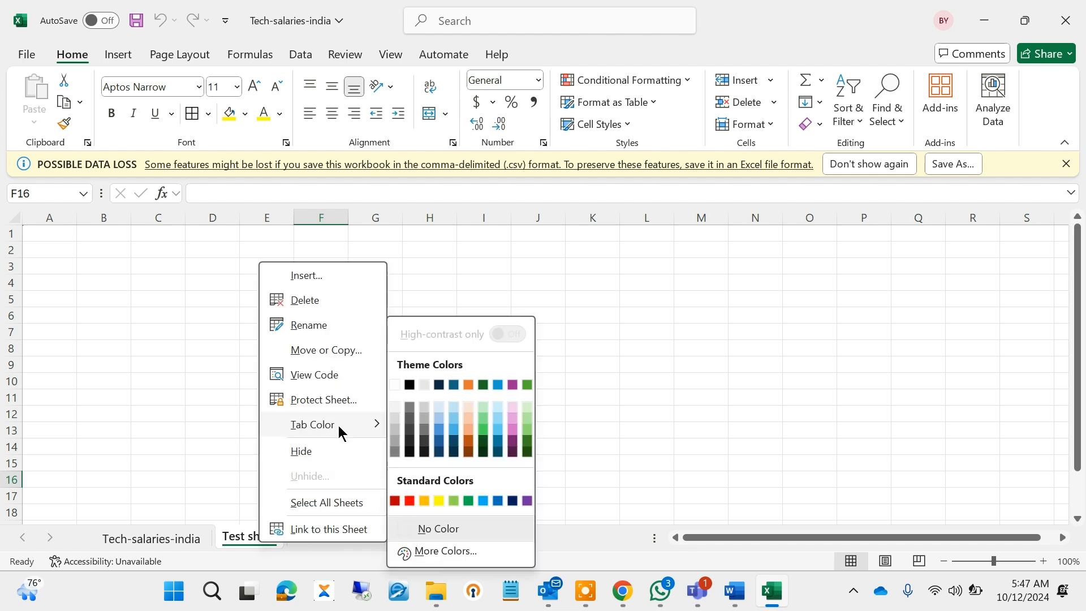
pyautogui.click(454, 500)
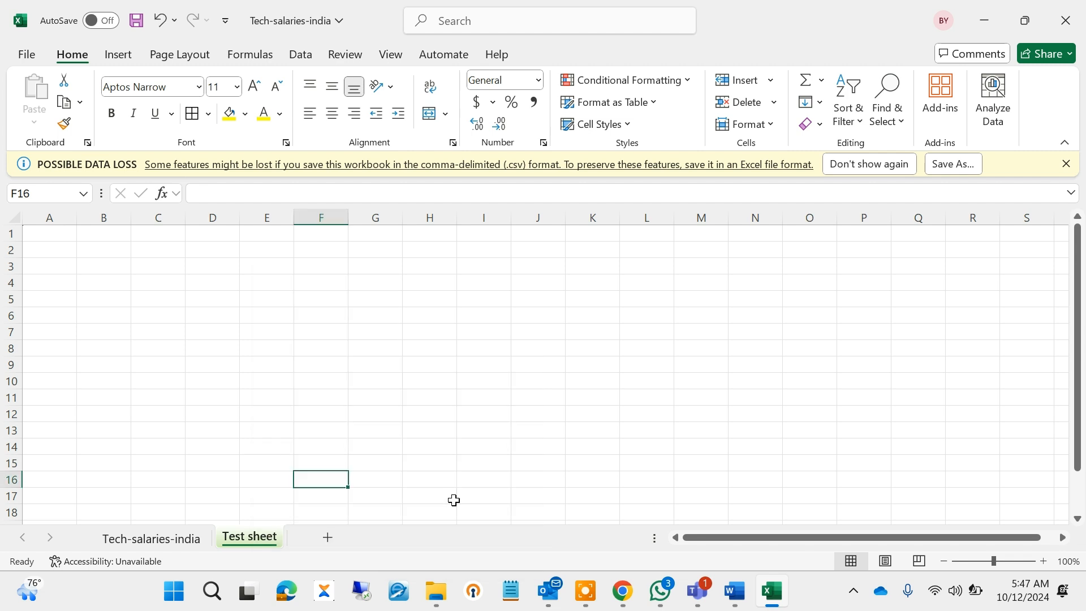
pyautogui.click(409, 469)
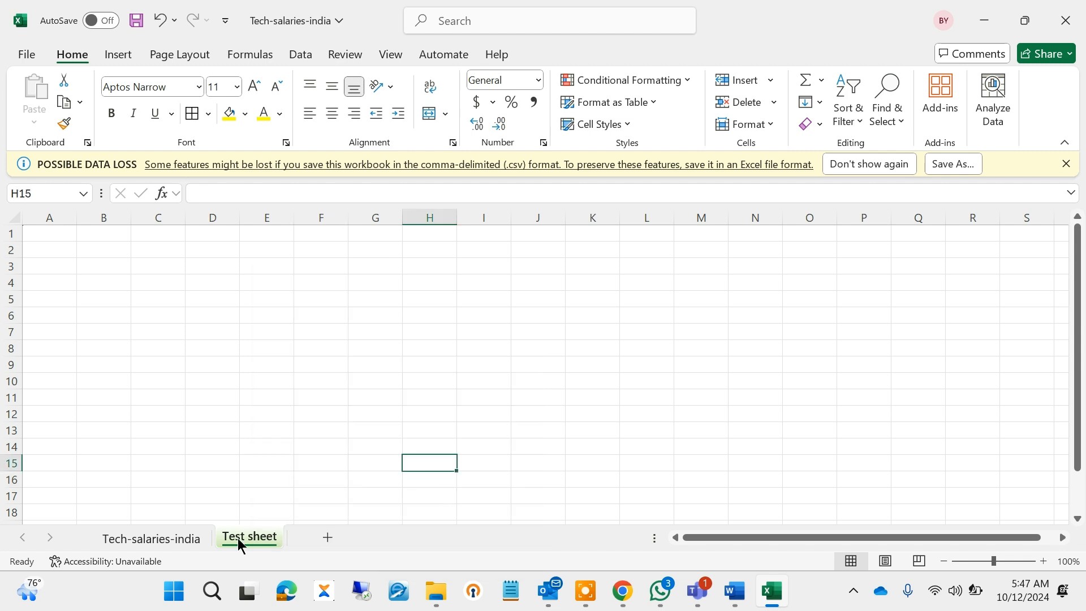
# Step: Copy cells A1:C9 from the Tech-salaries-india sheet and paste them into Test sheet starting at cell A1
pyautogui.click(189, 539)
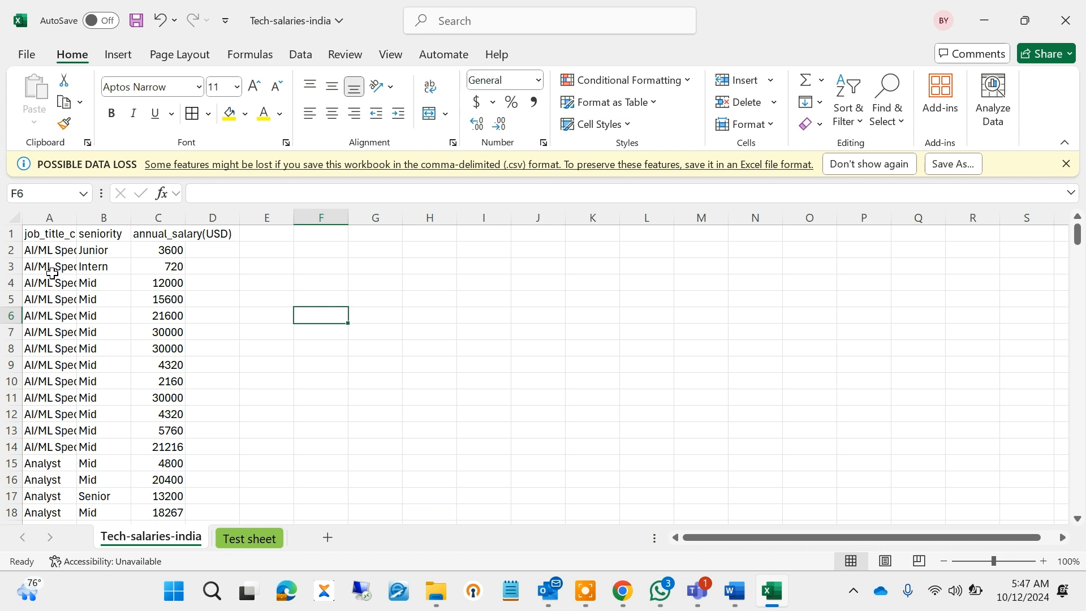
pyautogui.moveTo(50, 233); pyautogui.dragTo(163, 391)
pyautogui.hotkey('ctrl', 'q')
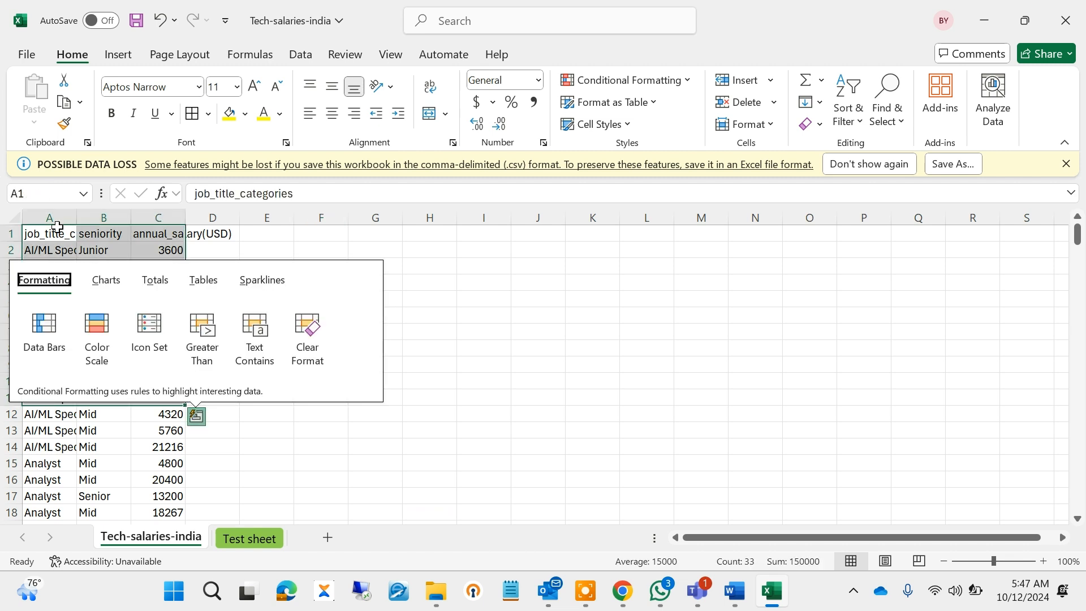
pyautogui.moveTo(57, 227); pyautogui.dragTo(157, 358)
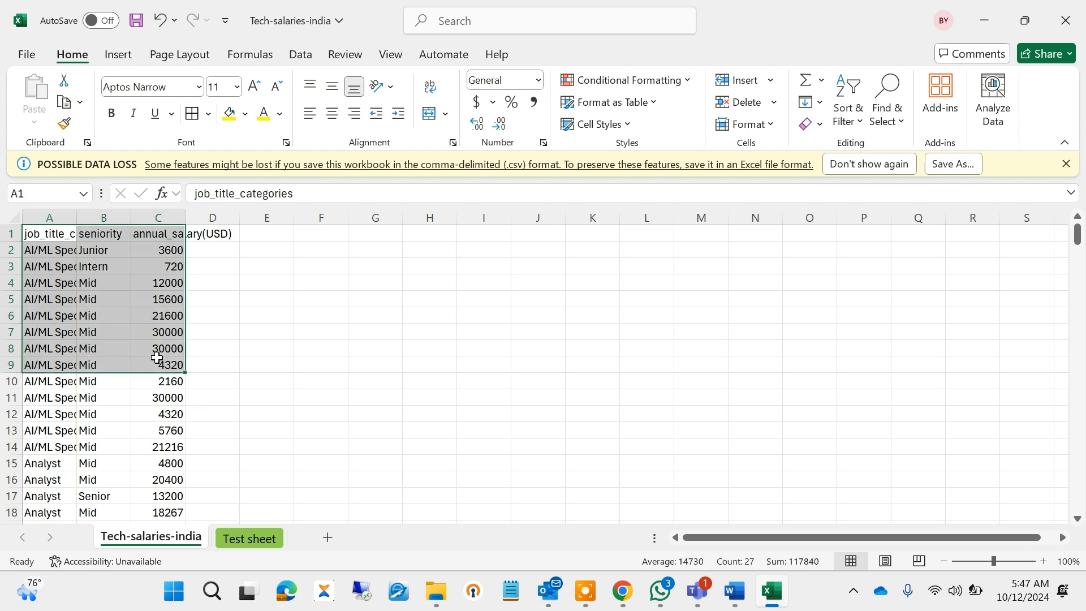
pyautogui.hotkey('ctrl', 'c')
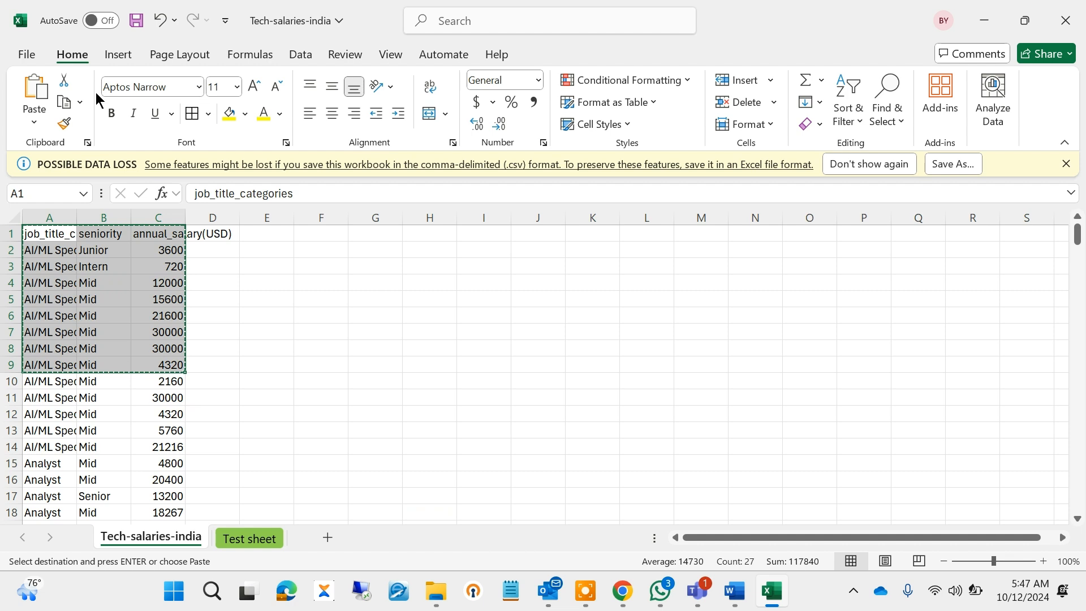
pyautogui.click(64, 103)
pyautogui.click(256, 539)
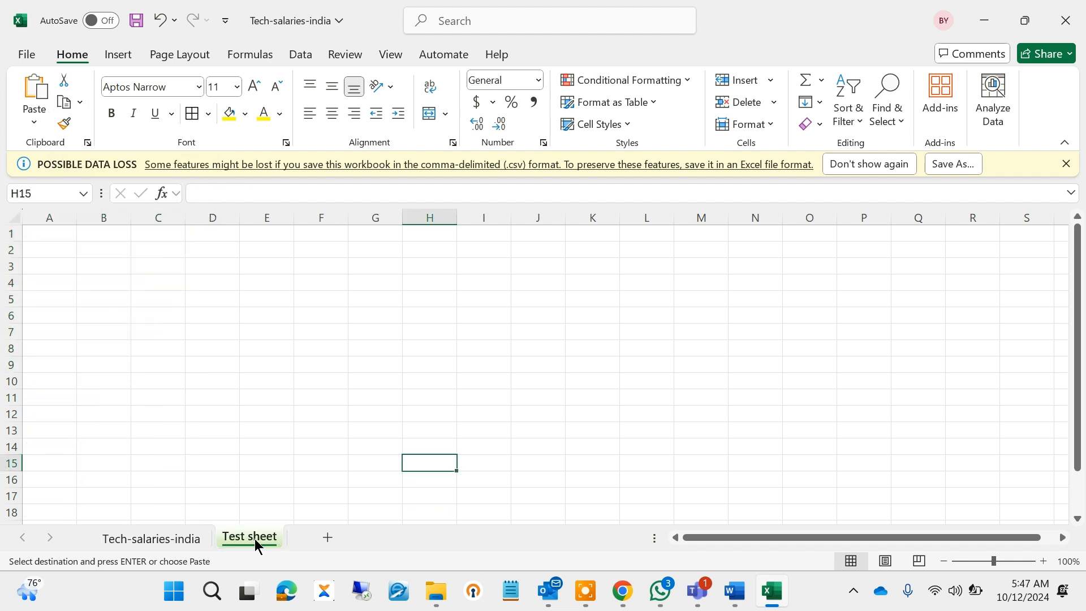
pyautogui.click(53, 233)
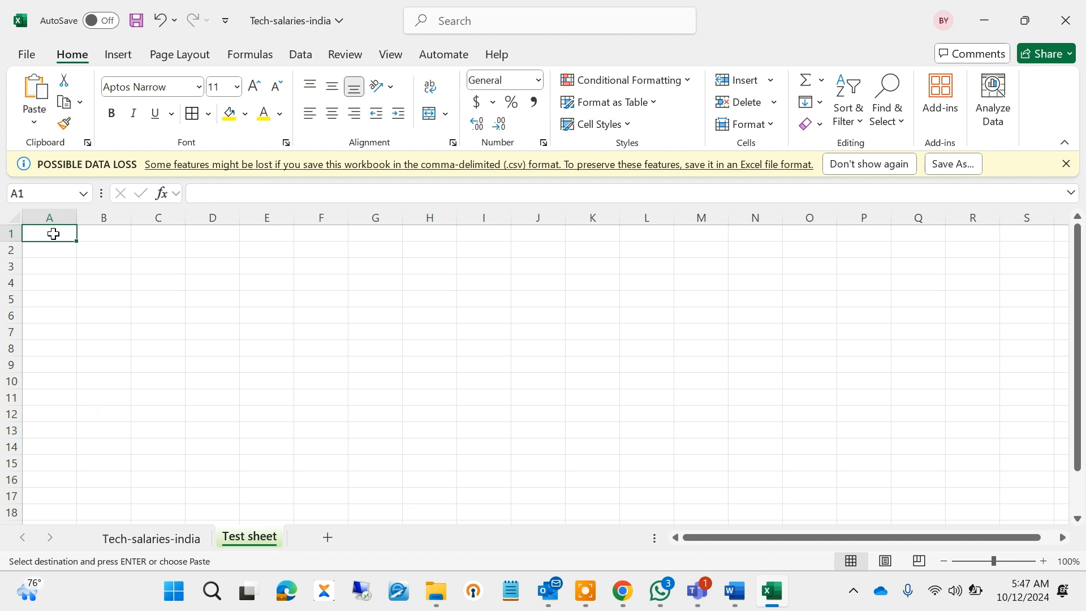
pyautogui.click(34, 90)
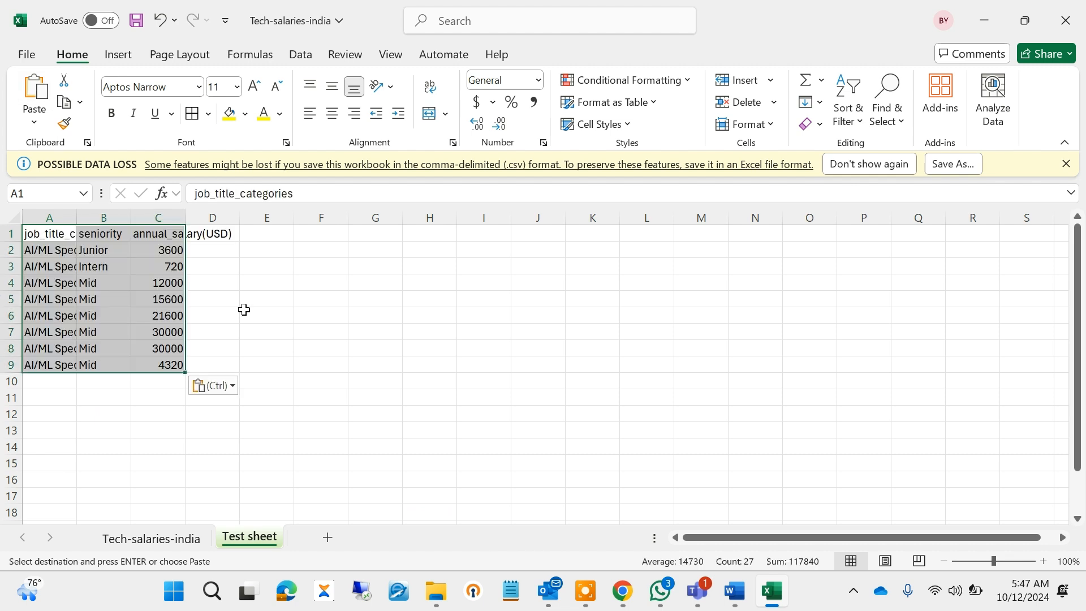
pyautogui.click(245, 310)
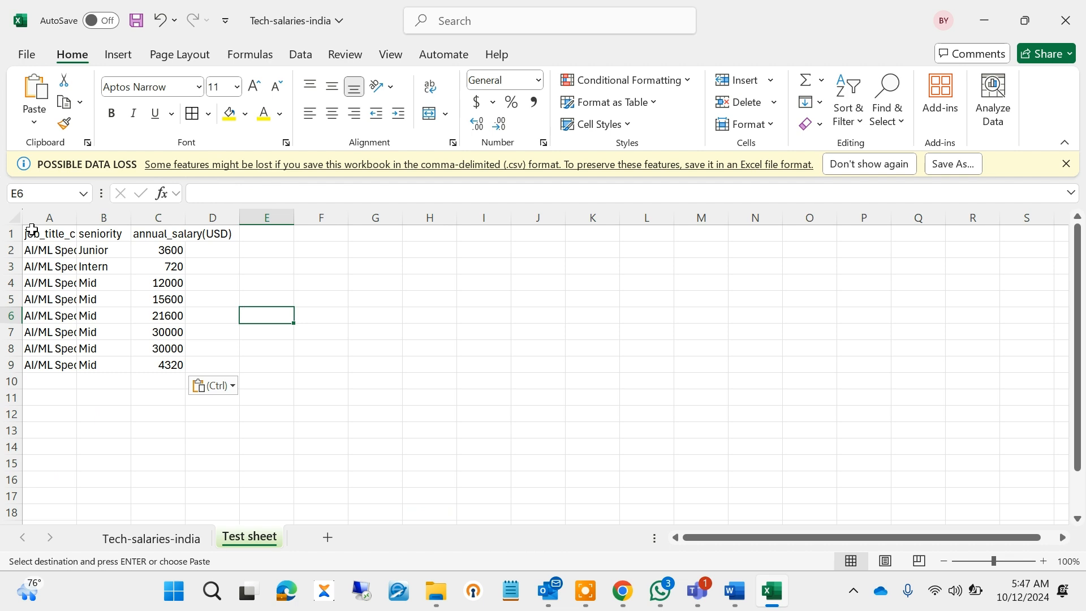
# Step: Insert an empty column before column A, ahead of the job title data in Test sheet
pyautogui.click(48, 216)
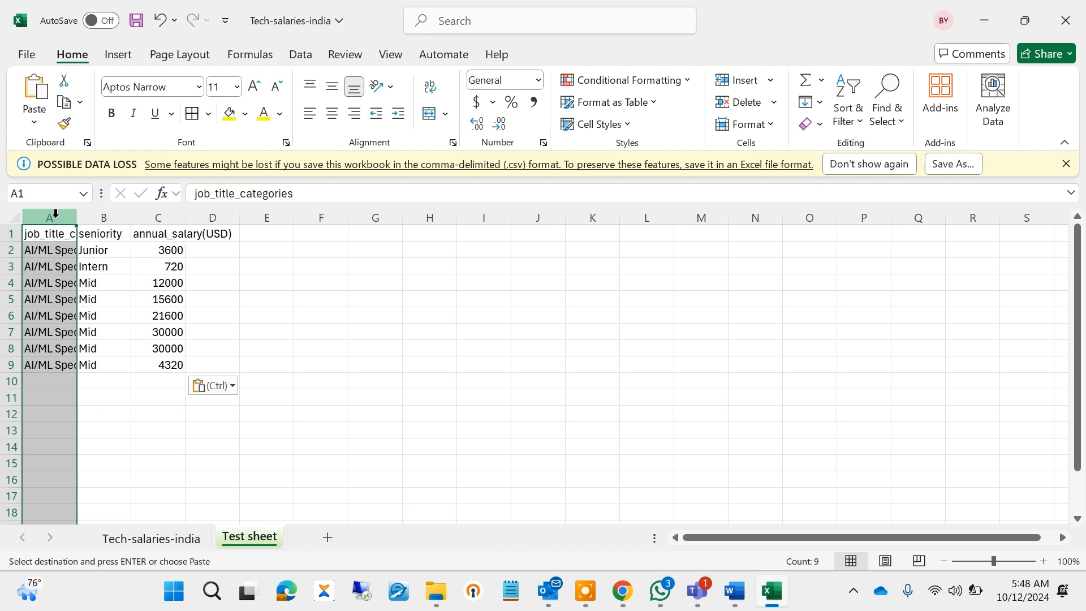
pyautogui.click(193, 297)
pyautogui.click(56, 215)
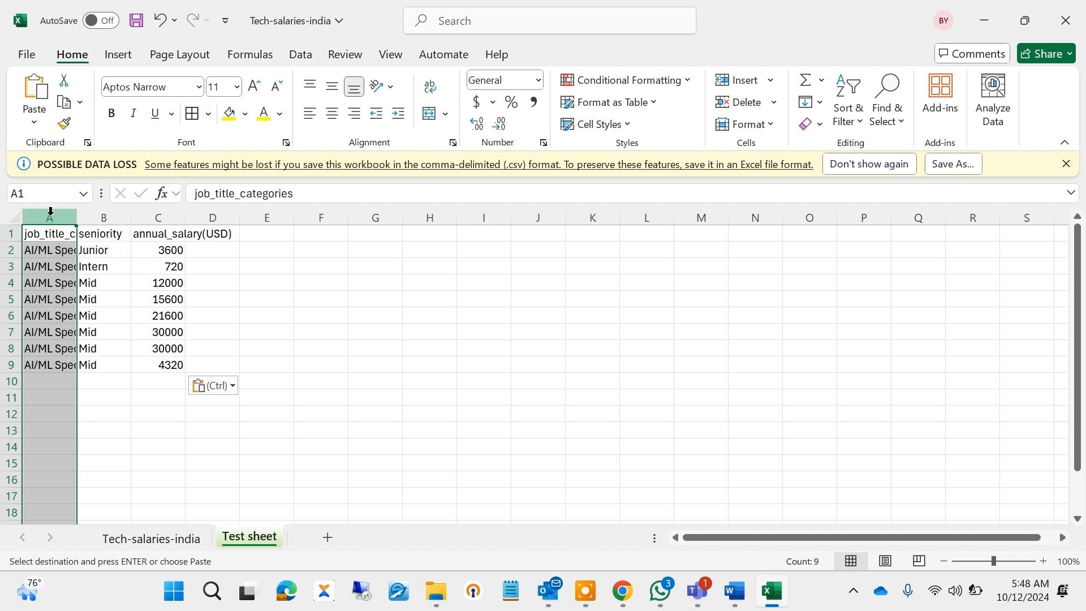
pyautogui.rightClick(49, 211)
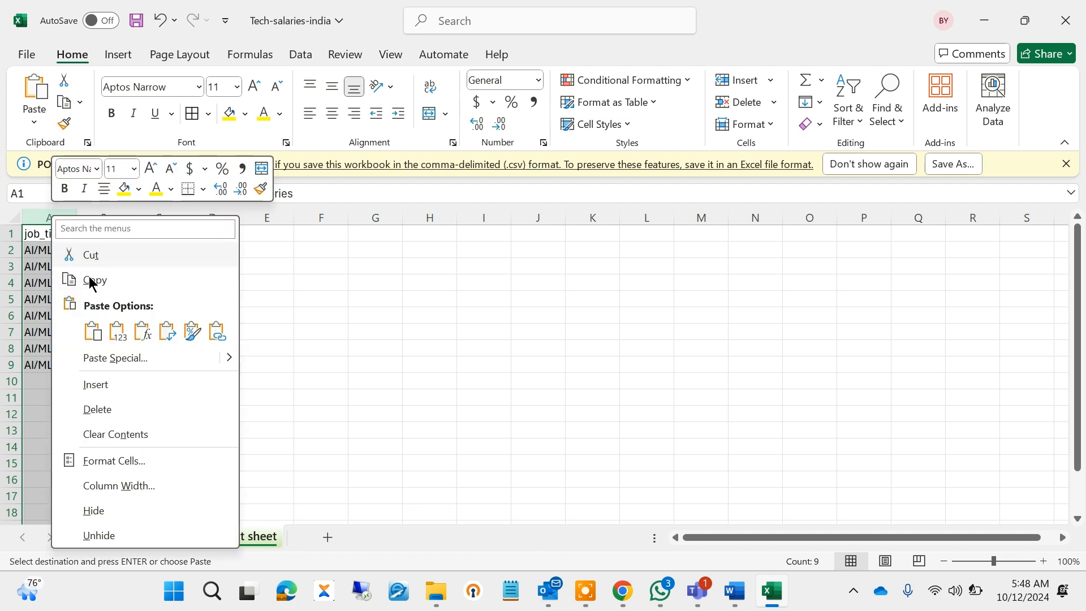
pyautogui.click(110, 384)
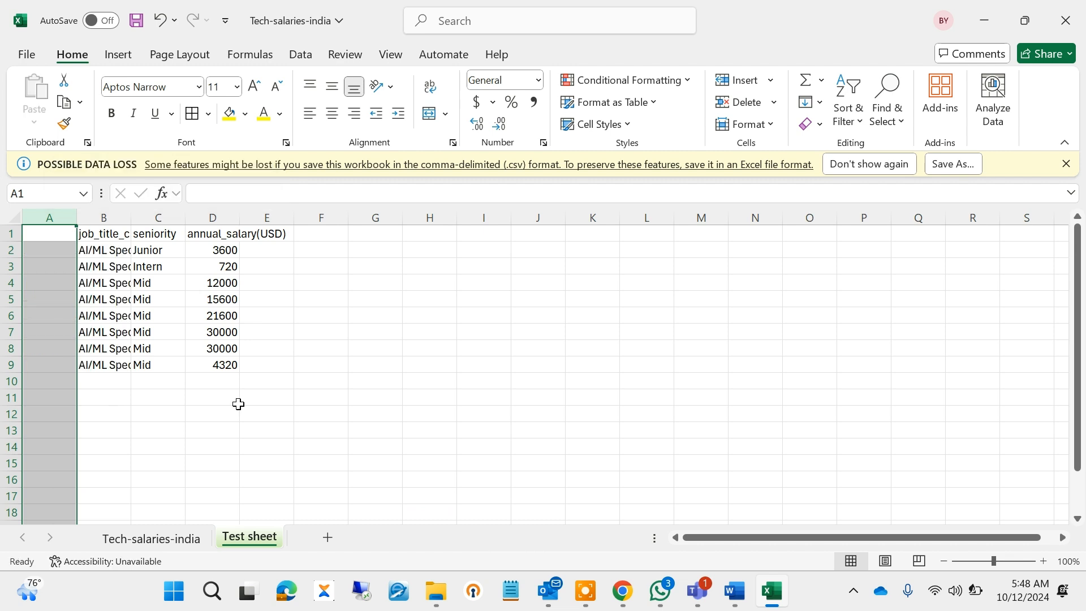
pyautogui.click(238, 404)
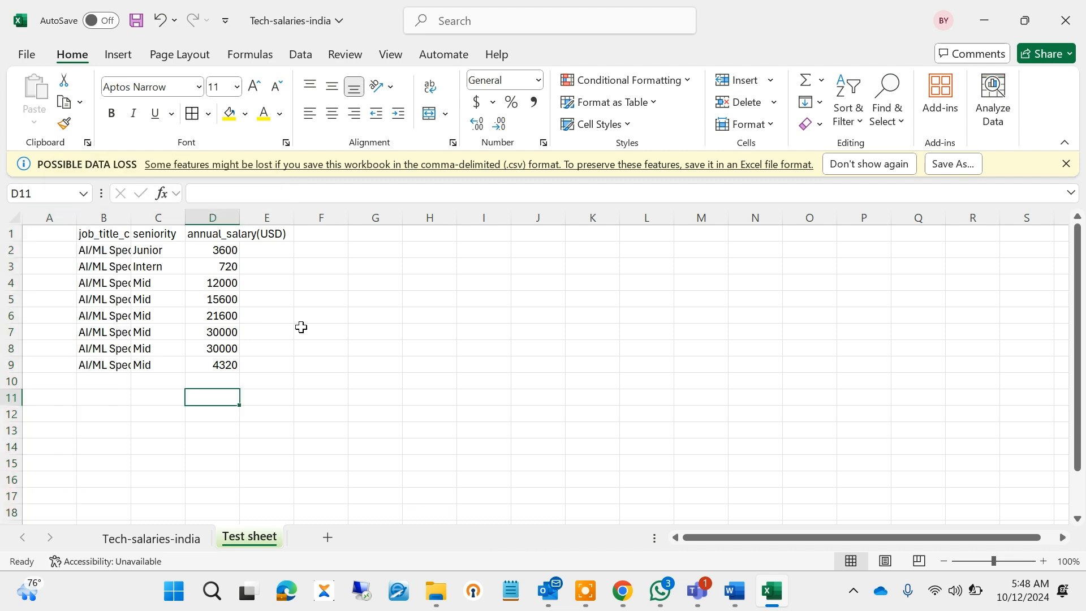
pyautogui.click(47, 265)
pyautogui.click(184, 279)
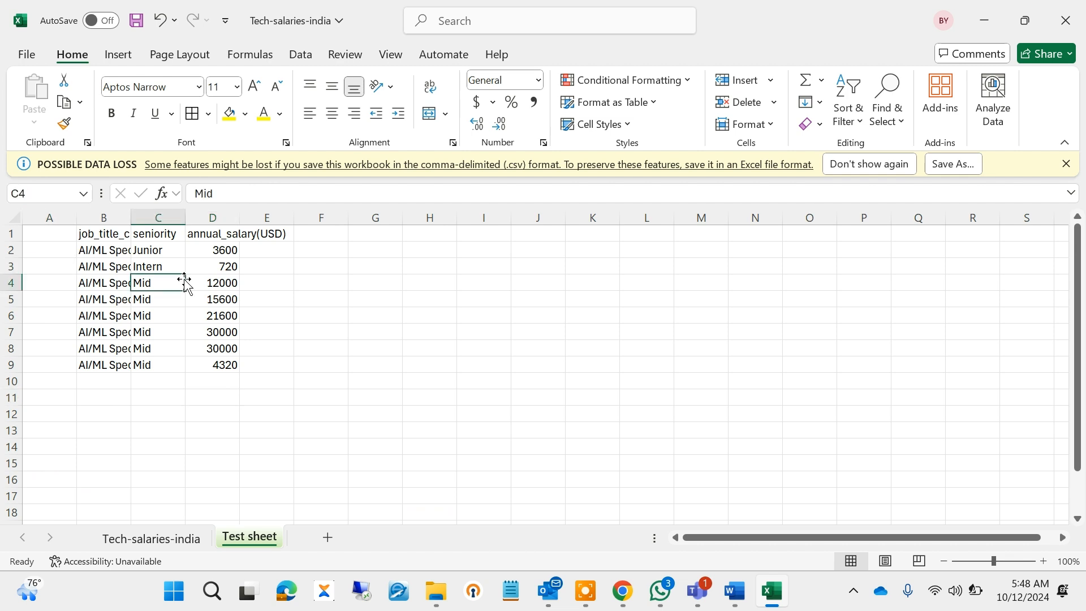
# Step: Widen columns B through D equally so the headers and job titles fit inside their cells
pyautogui.click(103, 214)
pyautogui.moveTo(120, 220); pyautogui.dragTo(211, 218)
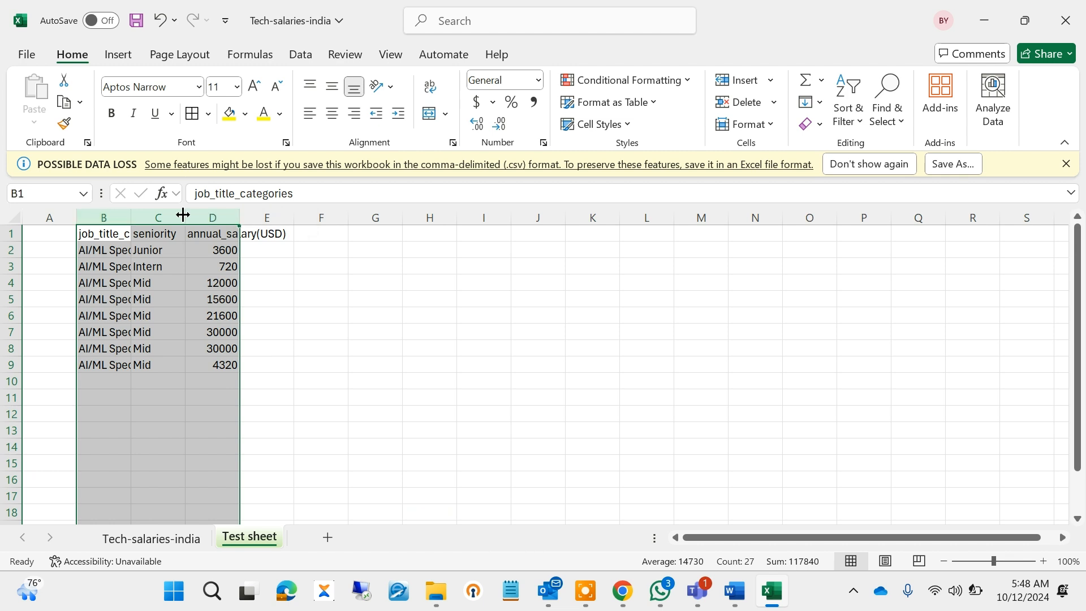
pyautogui.moveTo(182, 214); pyautogui.dragTo(251, 216)
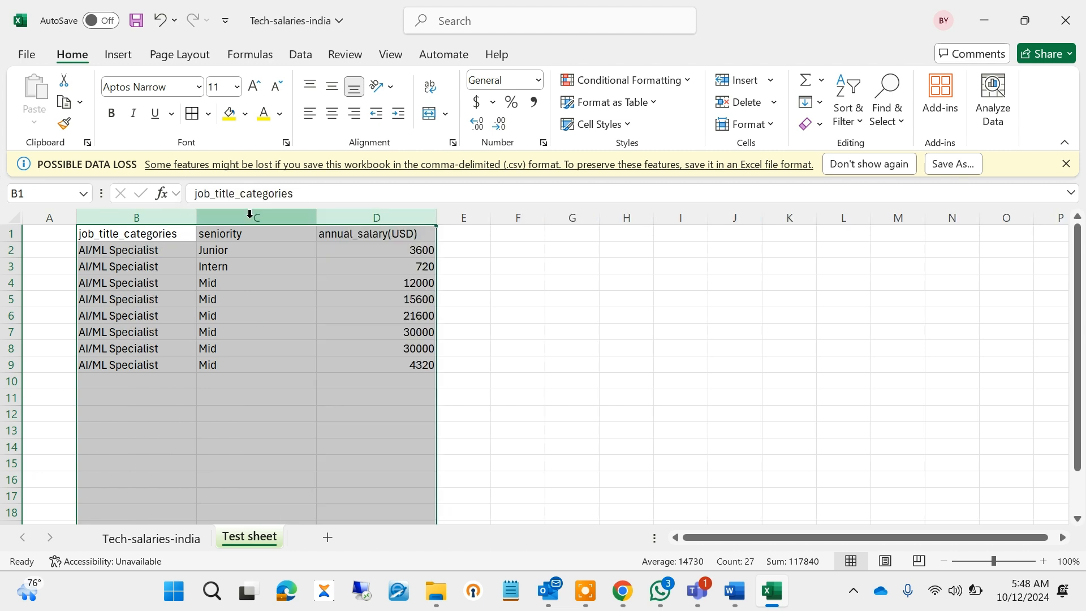
pyautogui.click(515, 300)
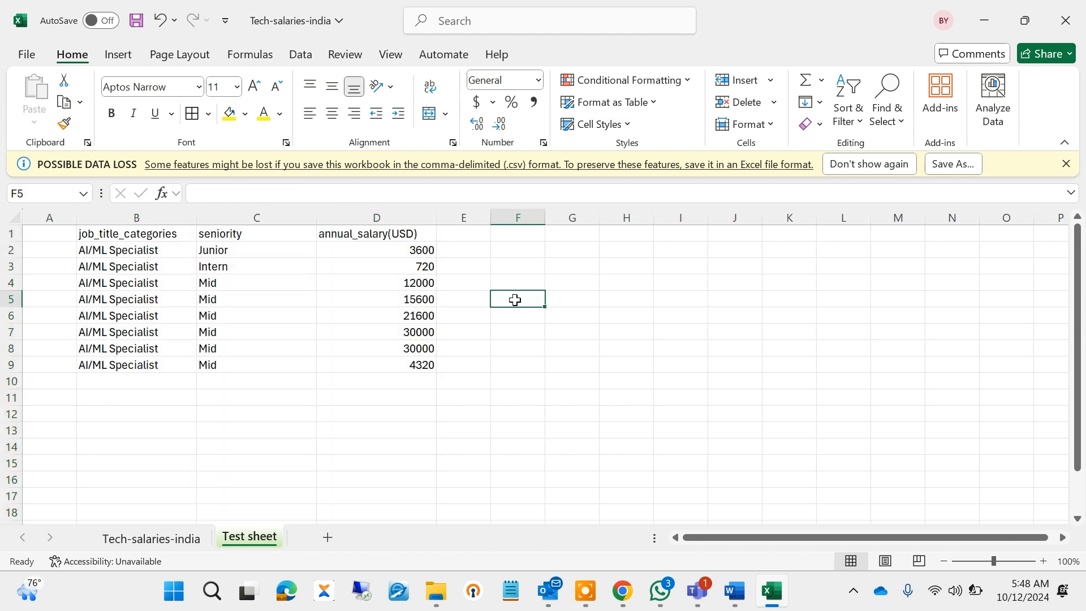
# Step: Center the contents of the whole data range B1:D9 horizontally
pyautogui.click(263, 310)
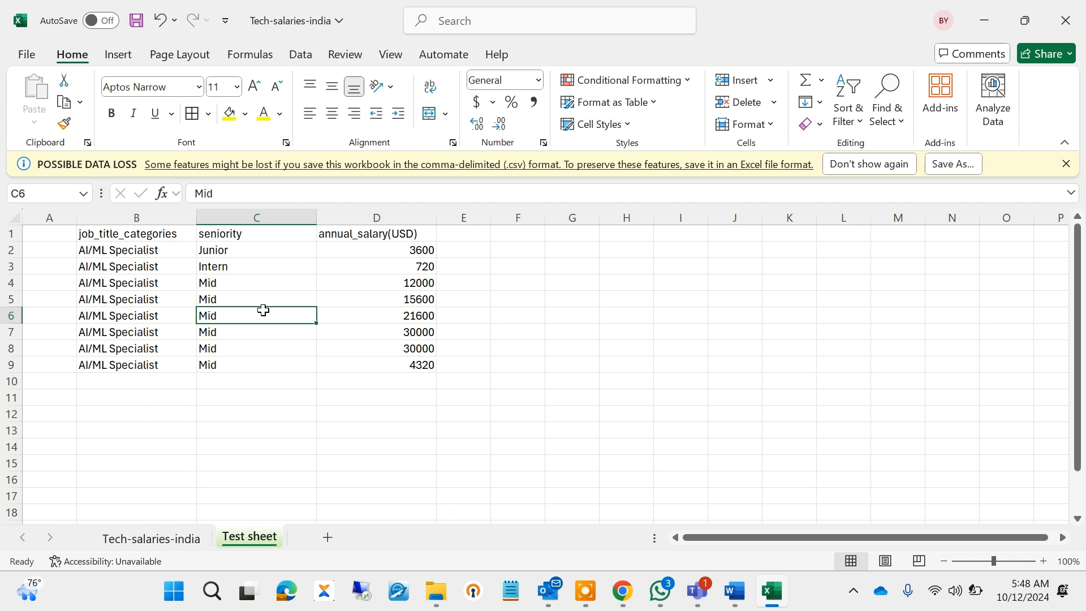
pyautogui.hotkey('ctrl', 'q')
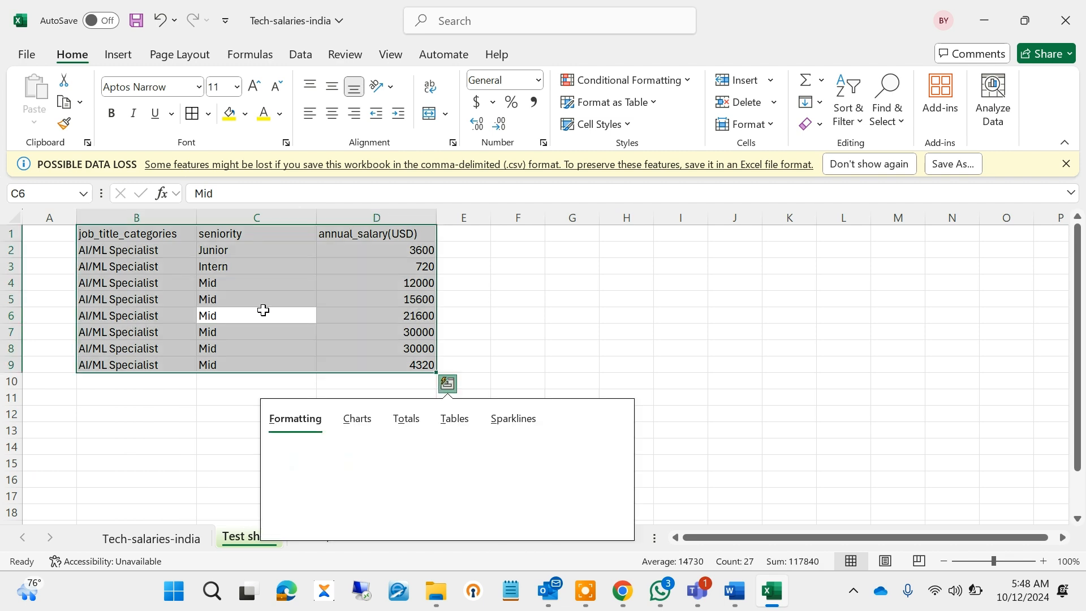
pyautogui.click(334, 125)
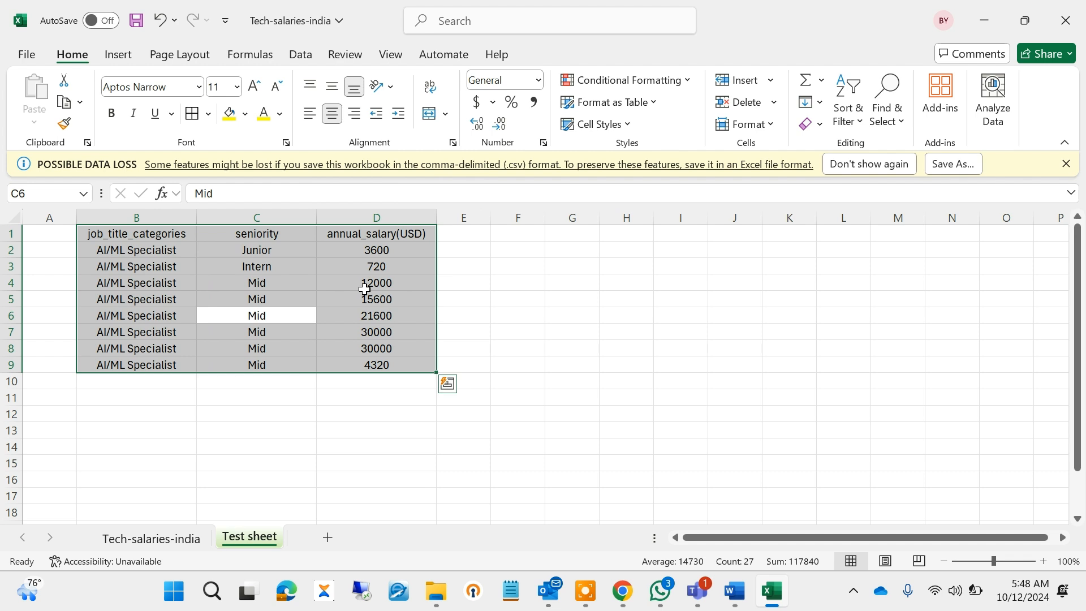
# Step: Apply All Borders to the data range B1:D9
pyautogui.click(210, 113)
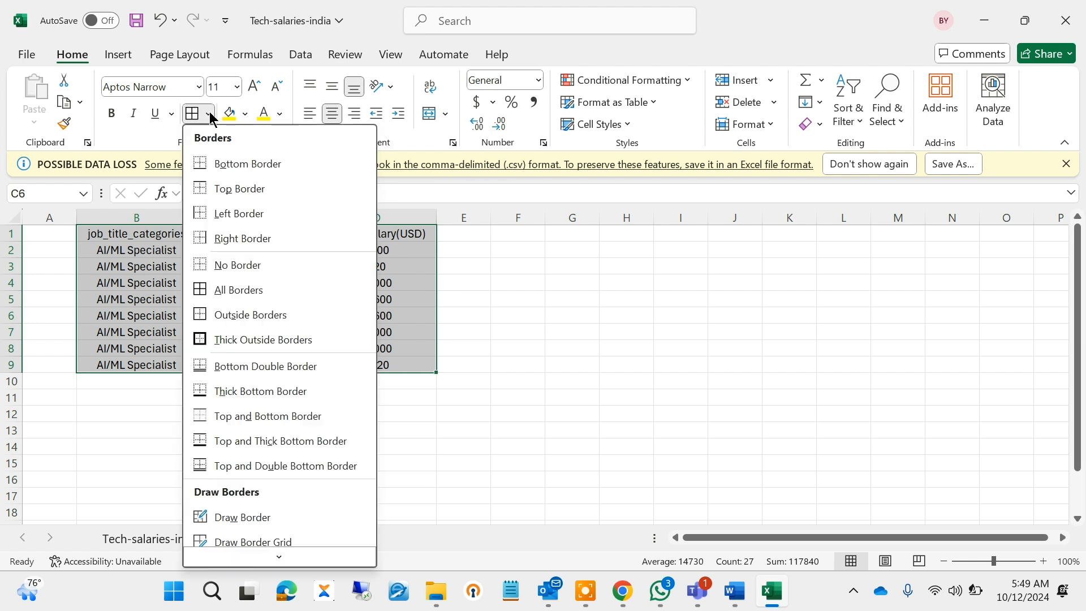
pyautogui.click(245, 288)
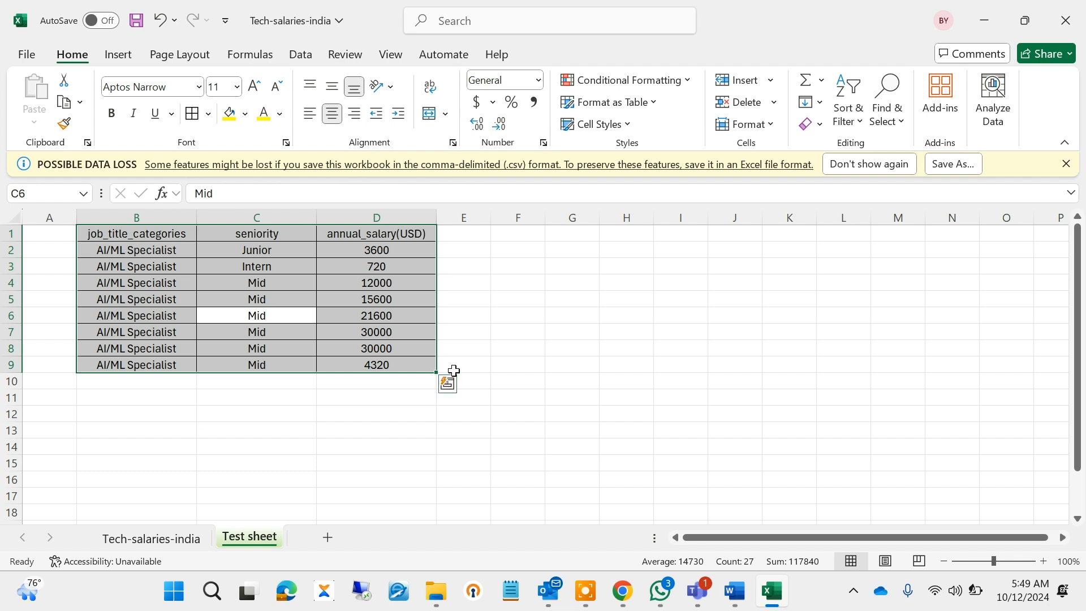
pyautogui.click(523, 376)
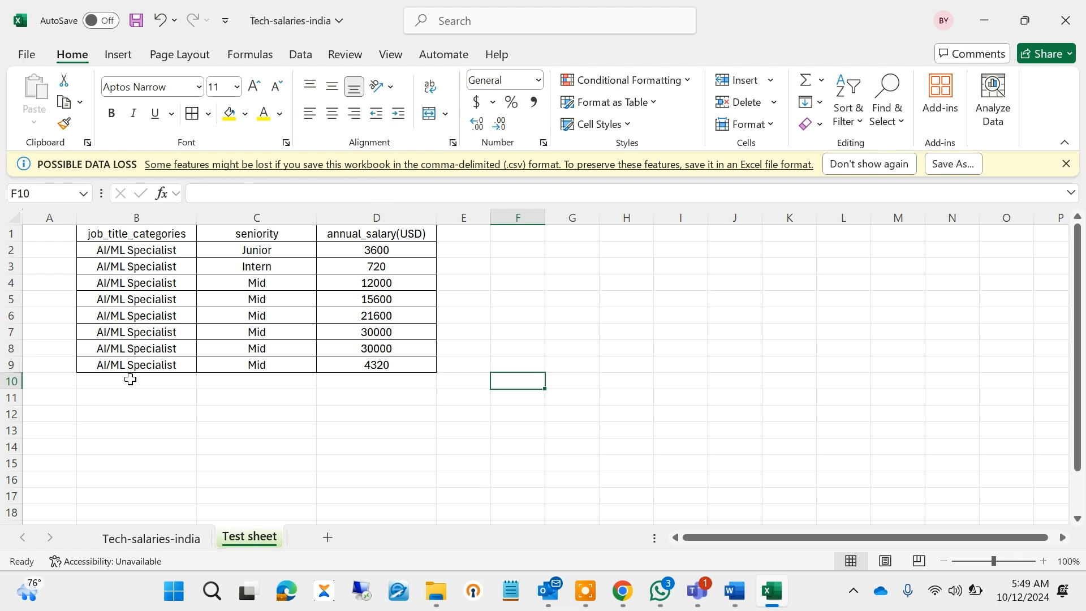
# Step: Apply all borders to the two empty rows below the table, cells B10:D11
pyautogui.moveTo(130, 379); pyautogui.dragTo(361, 401)
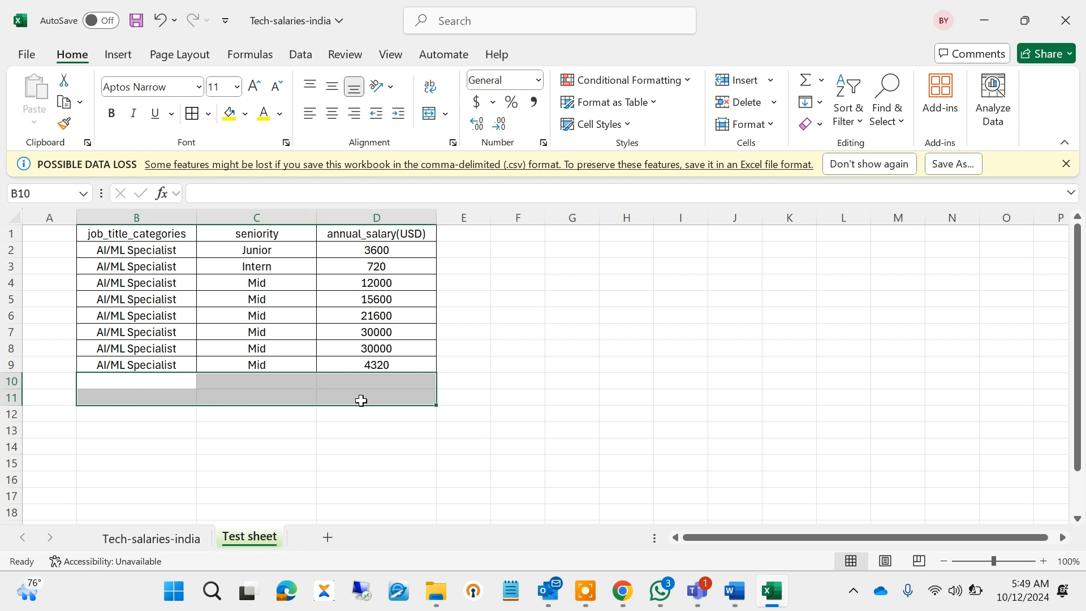
pyautogui.click(191, 113)
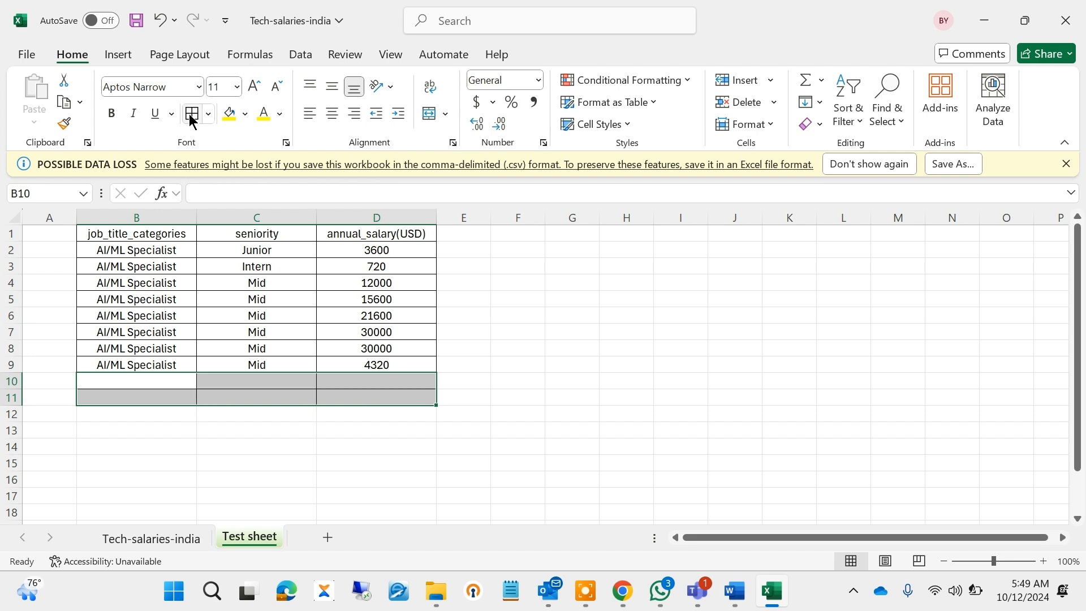
pyautogui.click(541, 364)
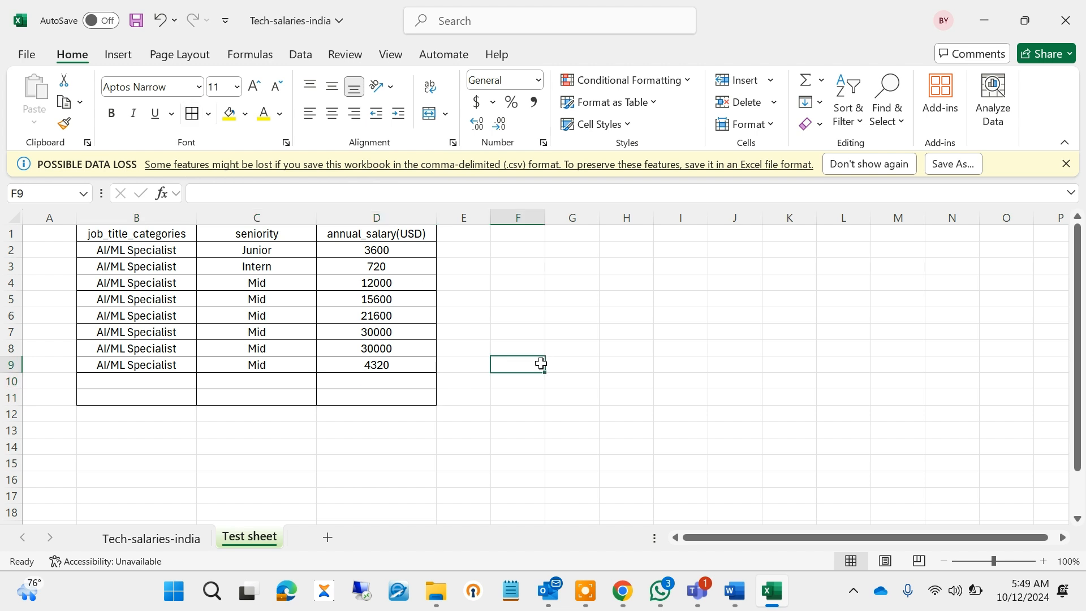
pyautogui.click(351, 384)
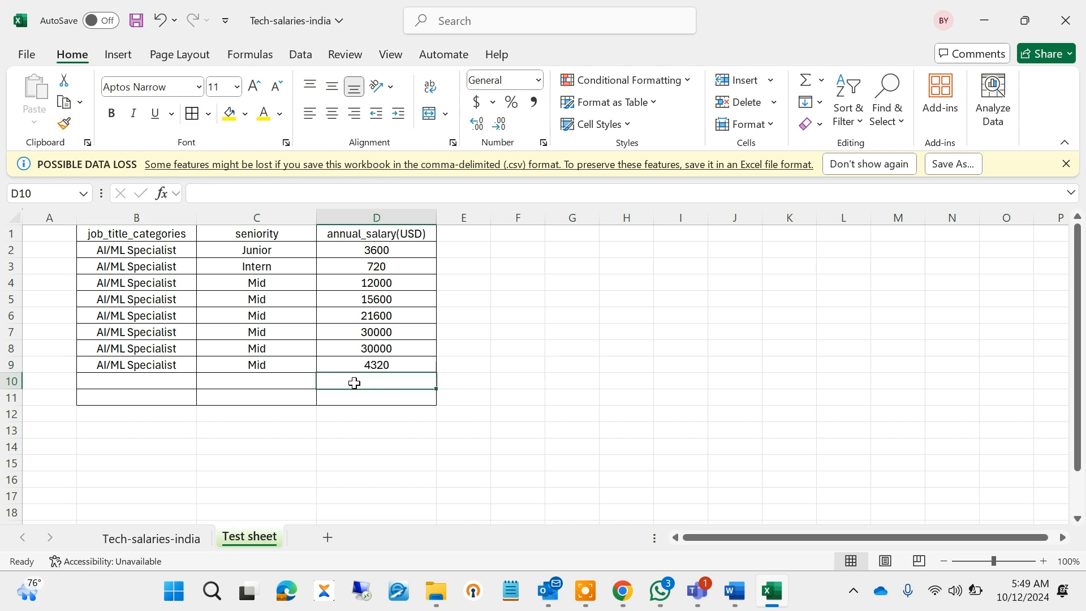
pyautogui.click(356, 399)
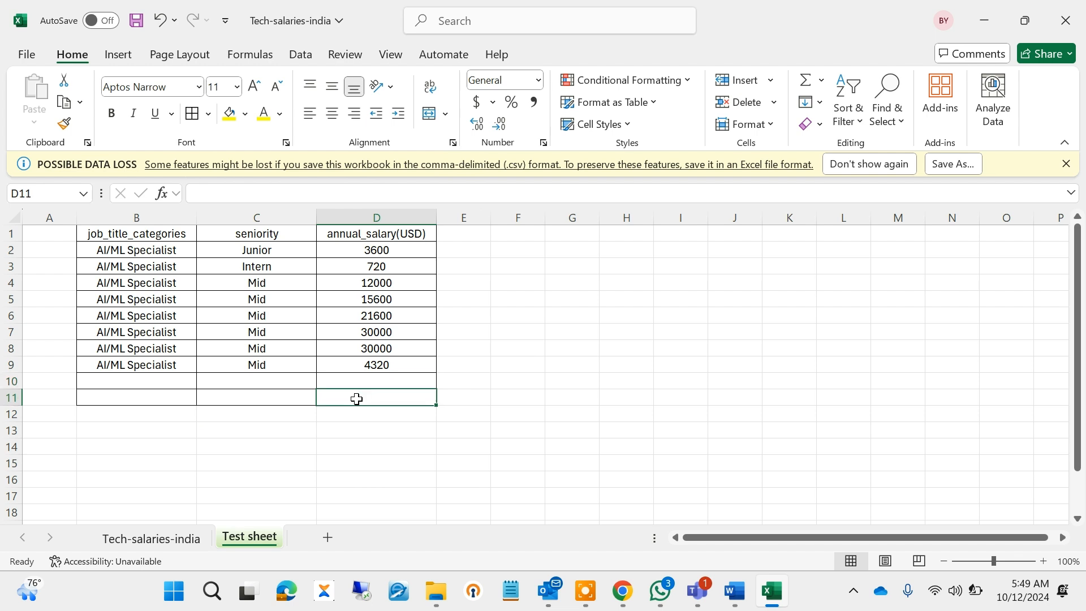
pyautogui.click(143, 382)
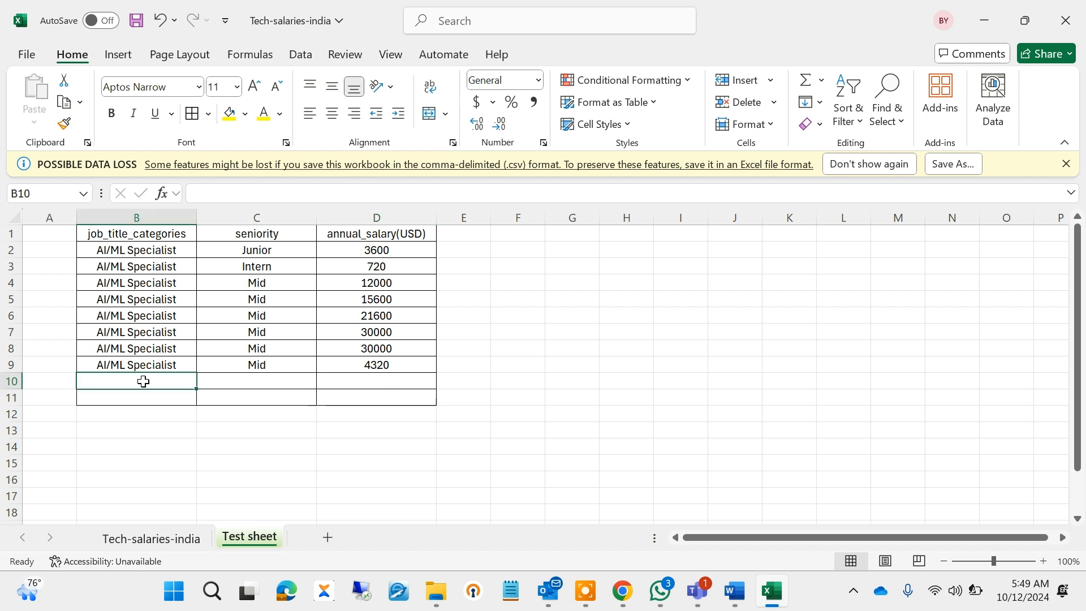
pyautogui.press('Tab')
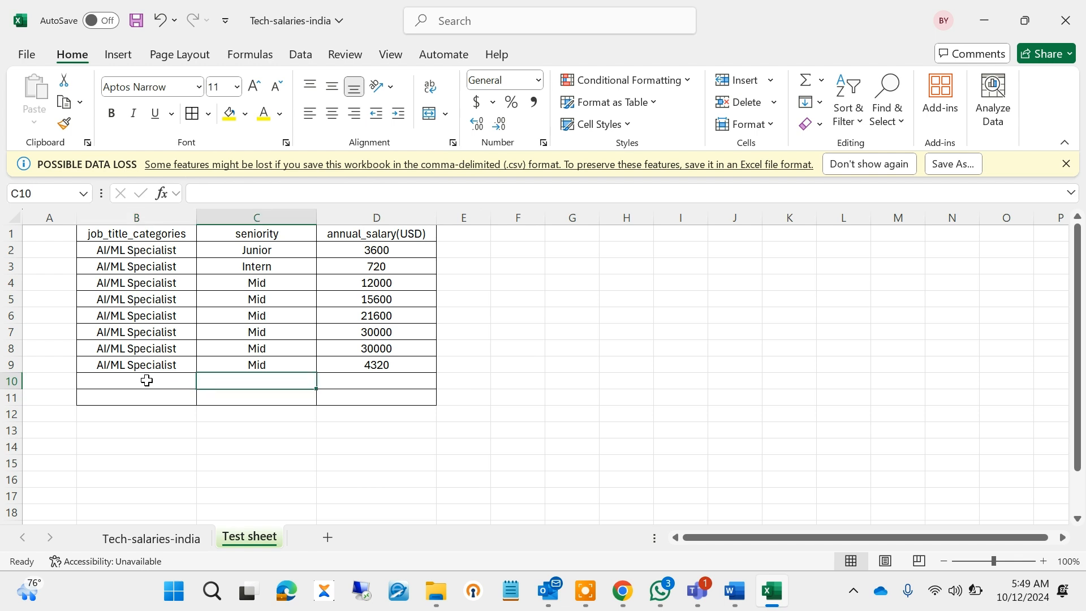
pyautogui.click(146, 380)
pyautogui.click(246, 385)
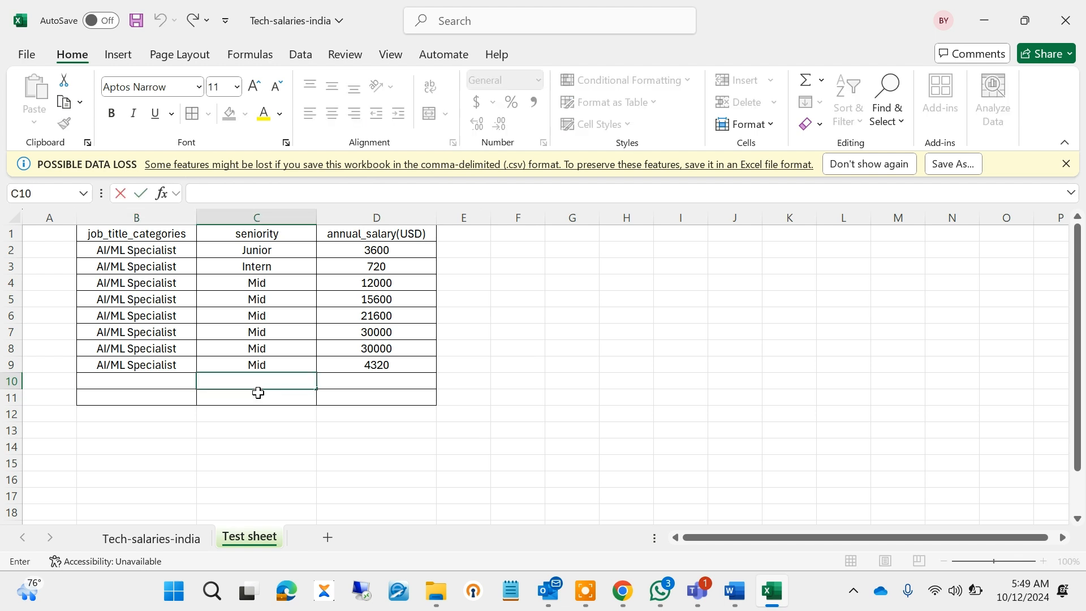
pyautogui.press('Return')
pyautogui.press('Return')
pyautogui.moveTo(159, 381); pyautogui.dragTo(221, 383)
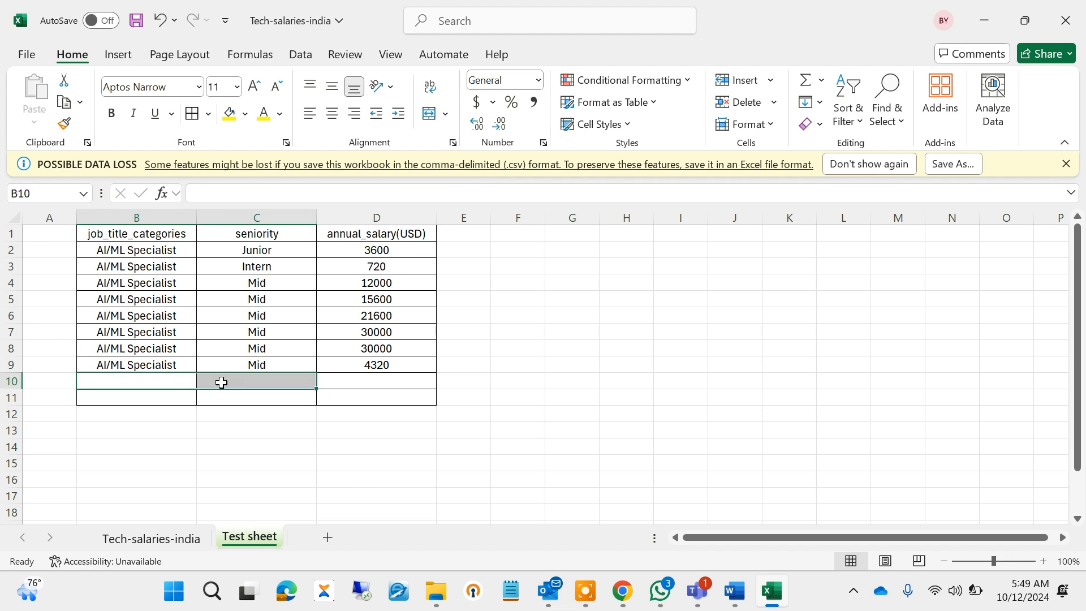
pyautogui.click(161, 382)
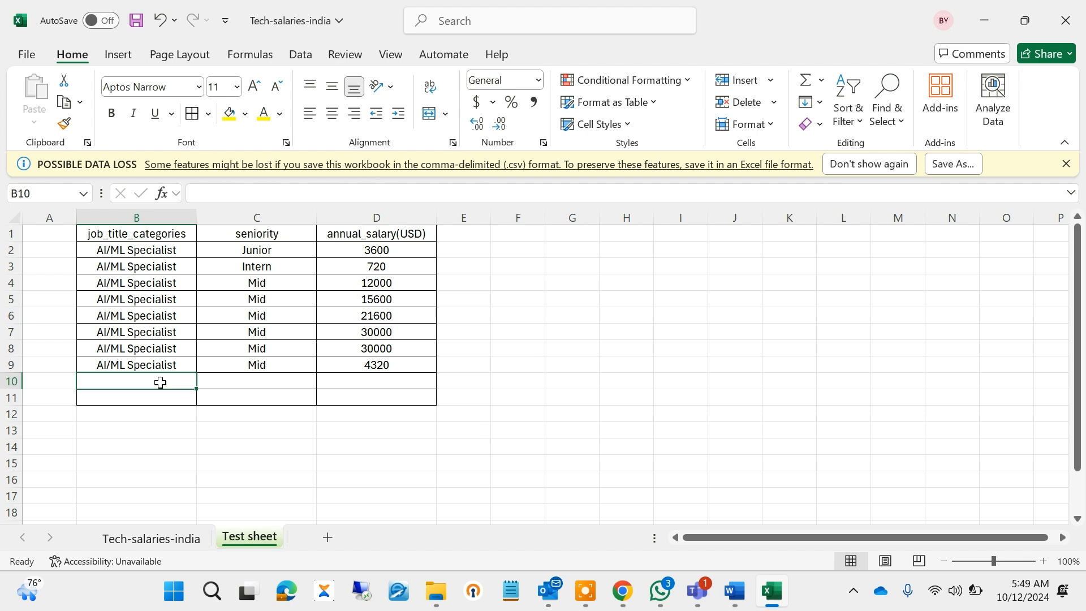
pyautogui.click(249, 383)
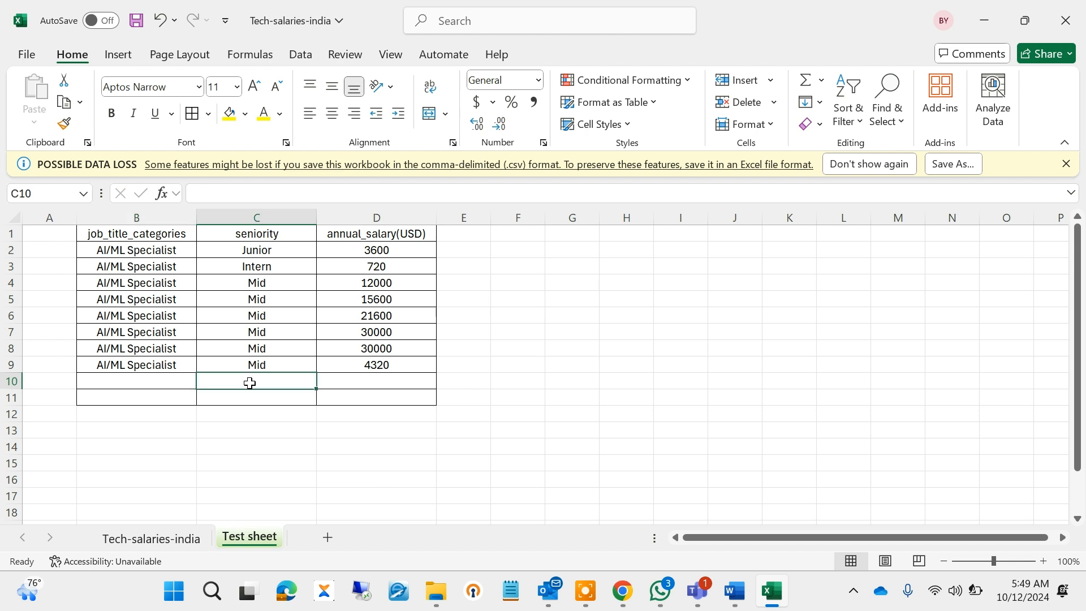
pyautogui.click(171, 380)
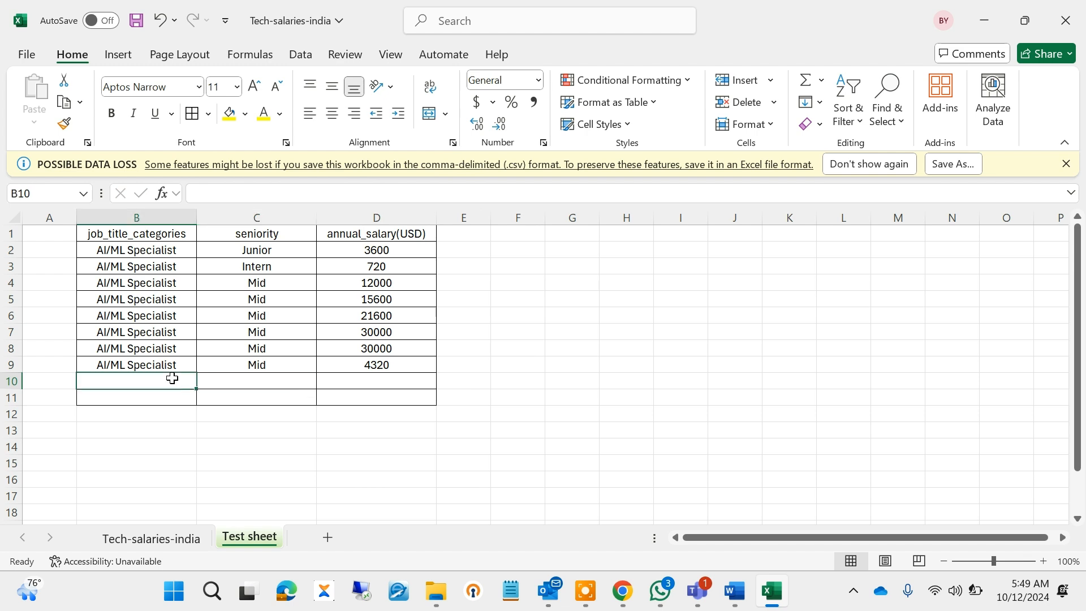
# Step: Merge and center cells B10:C10 into one cell, and cells B11:C11 into another
pyautogui.moveTo(173, 379); pyautogui.dragTo(227, 379)
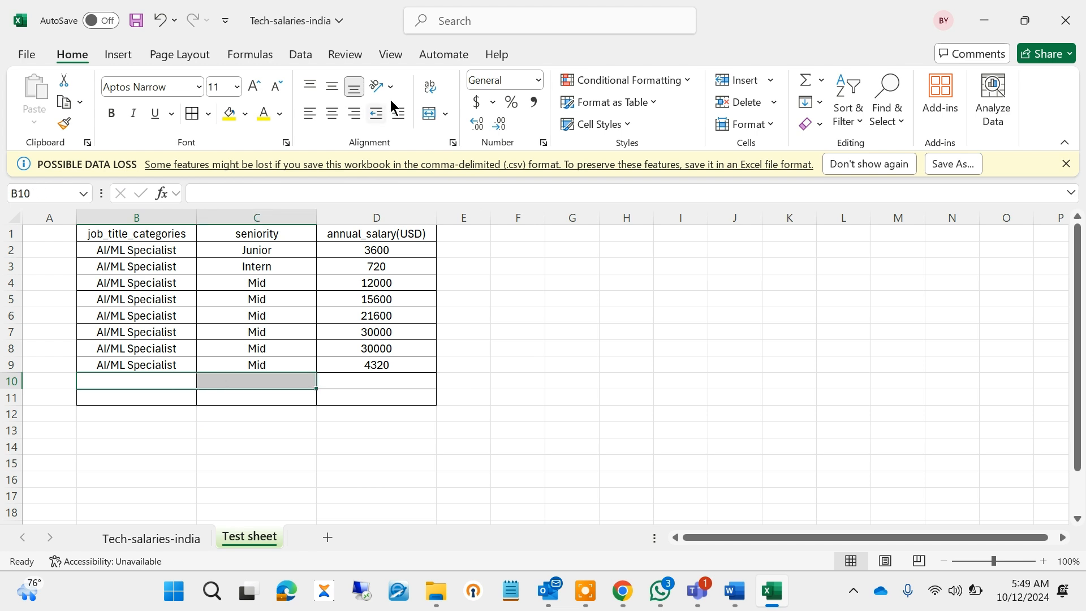
pyautogui.click(432, 118)
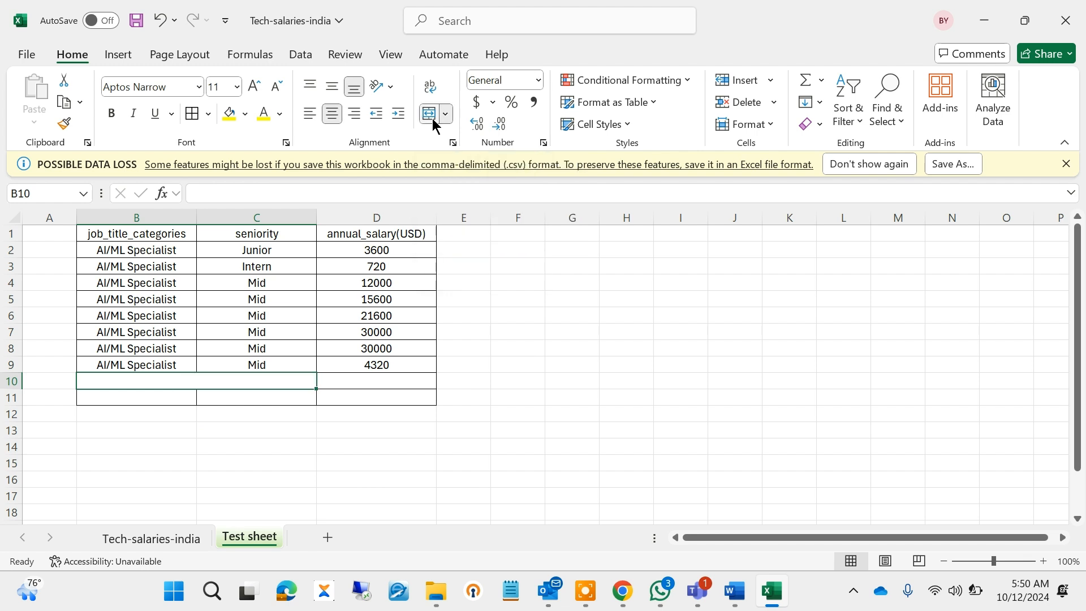
pyautogui.click(280, 443)
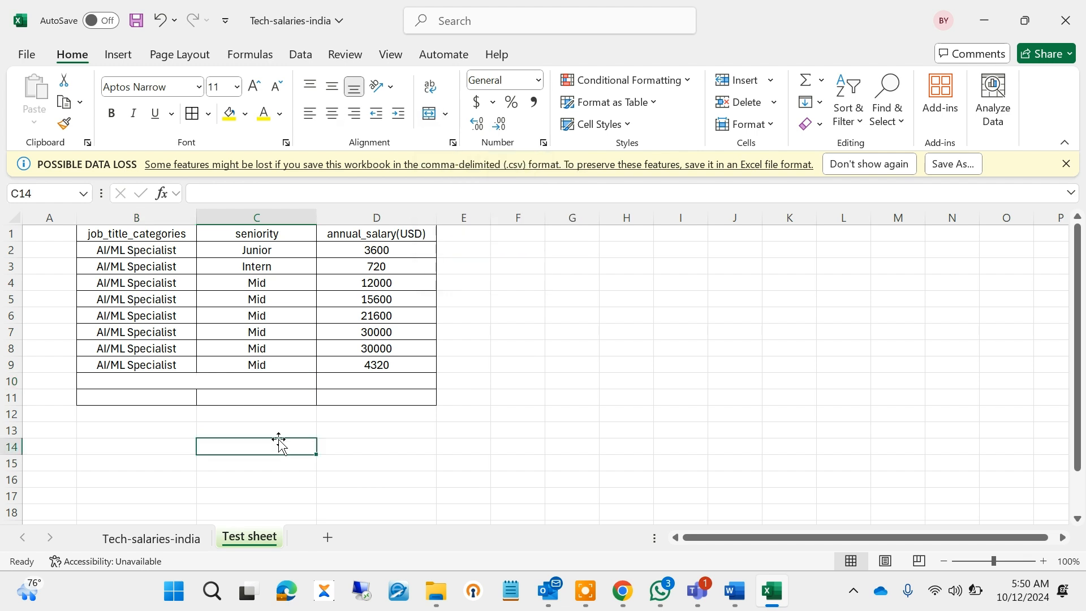
pyautogui.click(149, 397)
pyautogui.moveTo(149, 397); pyautogui.dragTo(227, 395)
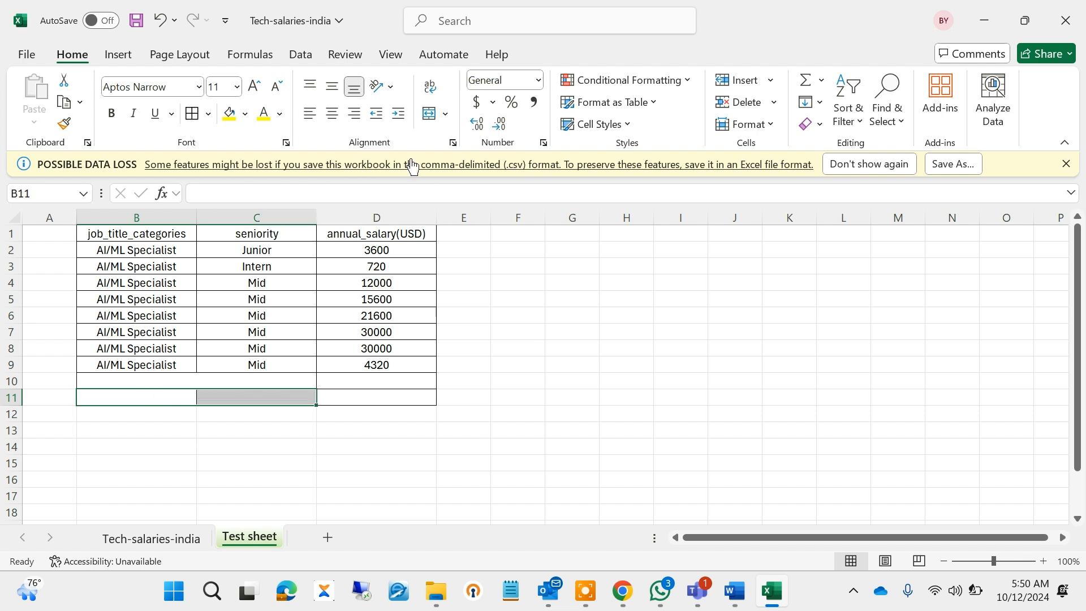
pyautogui.click(429, 115)
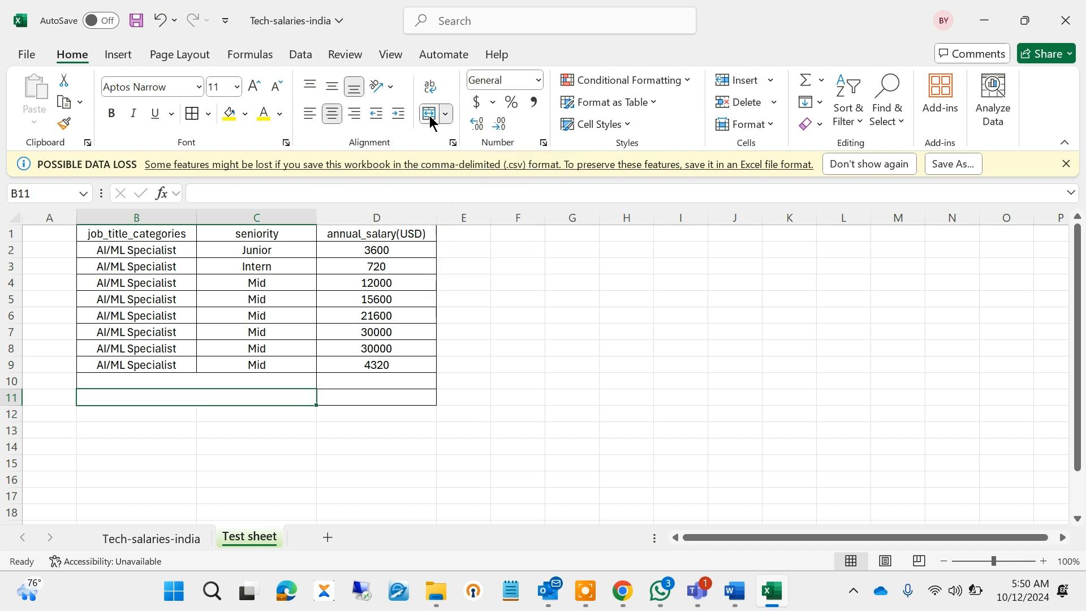
# Step: Enter the label "Total" in the merged cell B10 directly below the salary data
pyautogui.moveTo(534, 335); pyautogui.dragTo(244, 384)
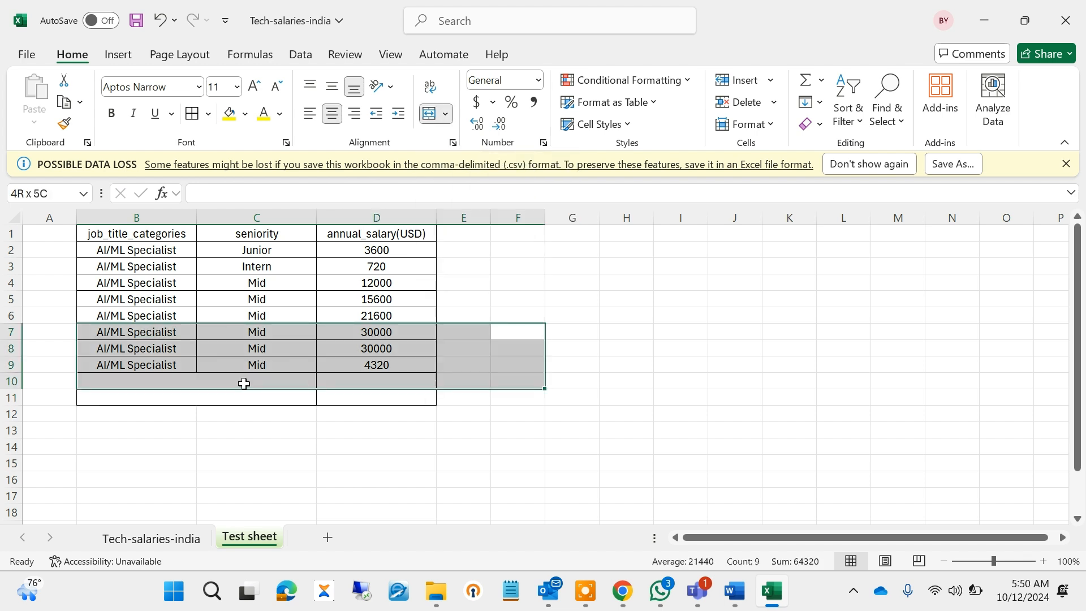
pyautogui.click(243, 384)
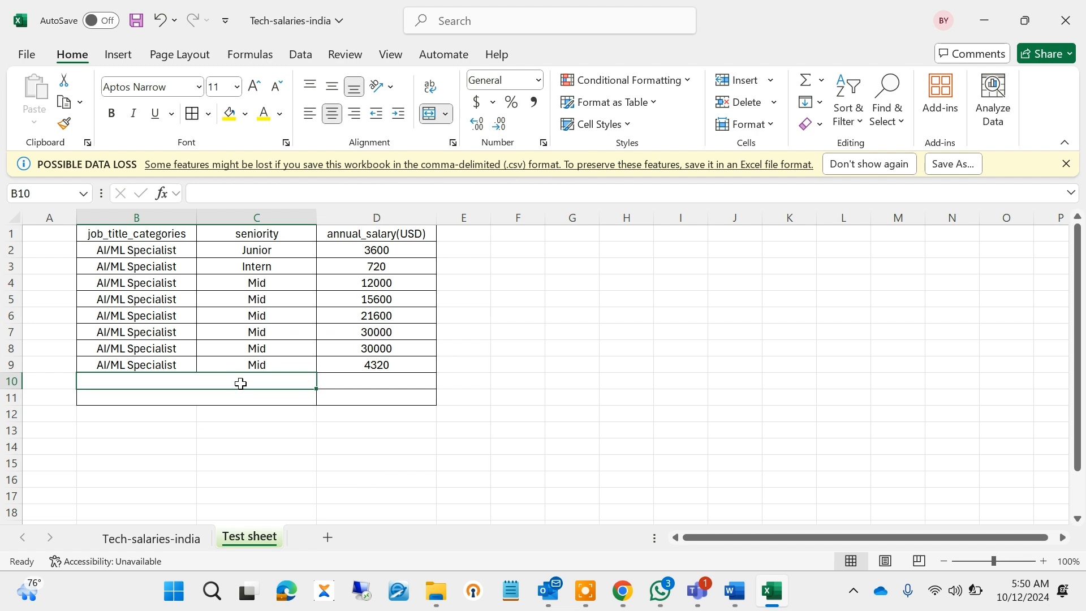
pyautogui.write('Total')
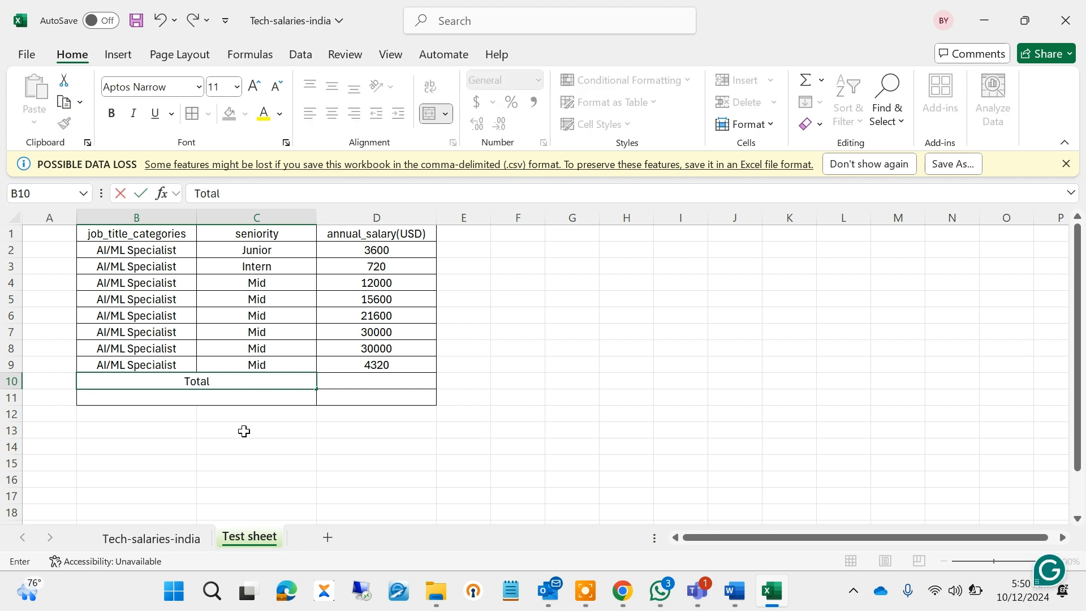
pyautogui.click(244, 431)
# Step: Enter the label "Avg" in the merged cell B11 below the Total label
pyautogui.click(204, 395)
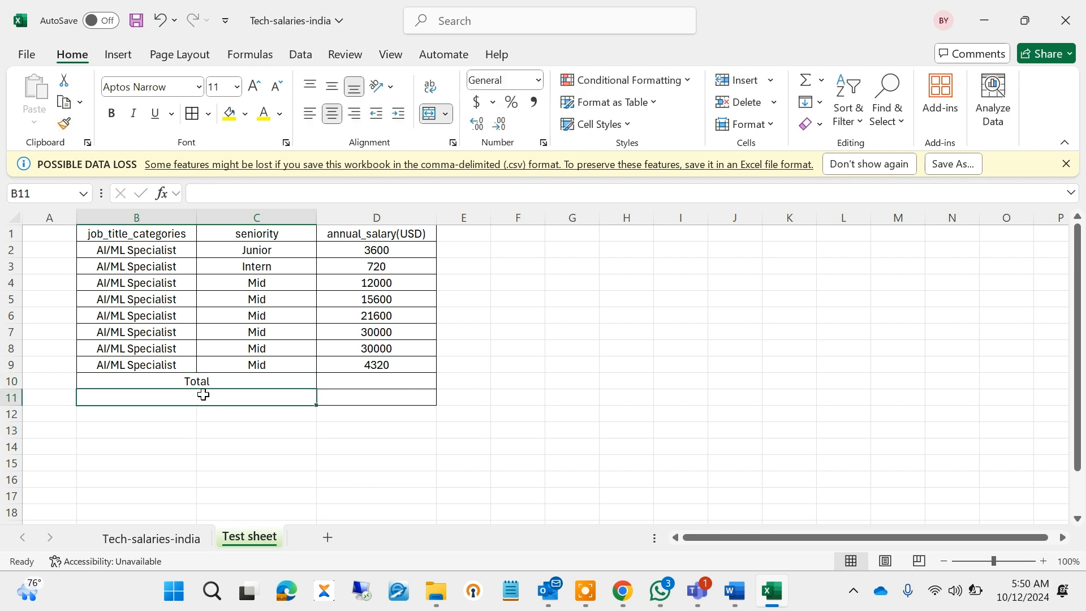
pyautogui.doubleClick(204, 395)
pyautogui.write('A')
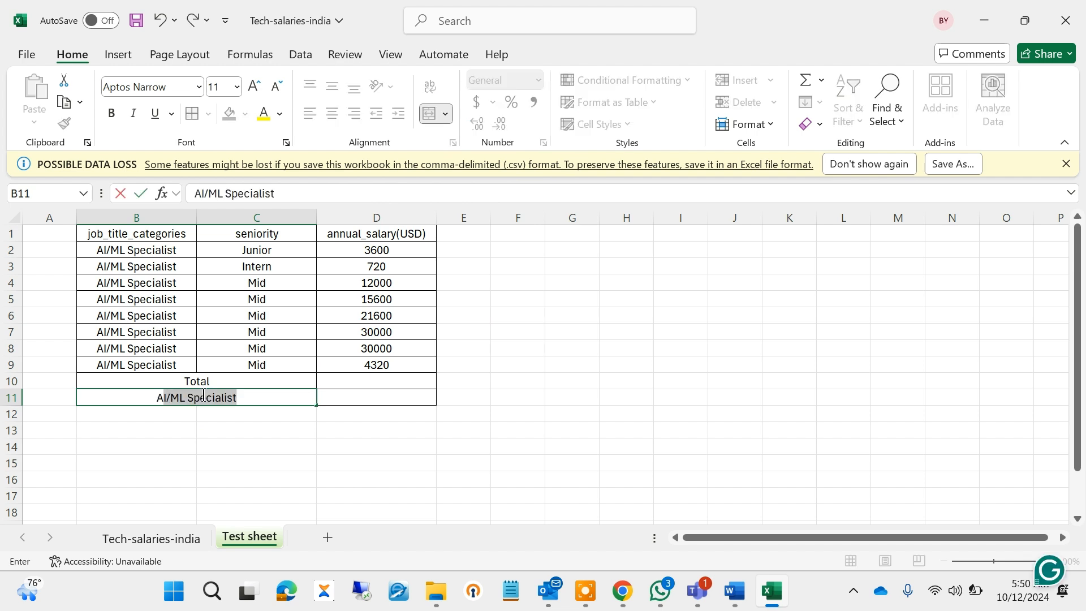
pyautogui.write('vg')
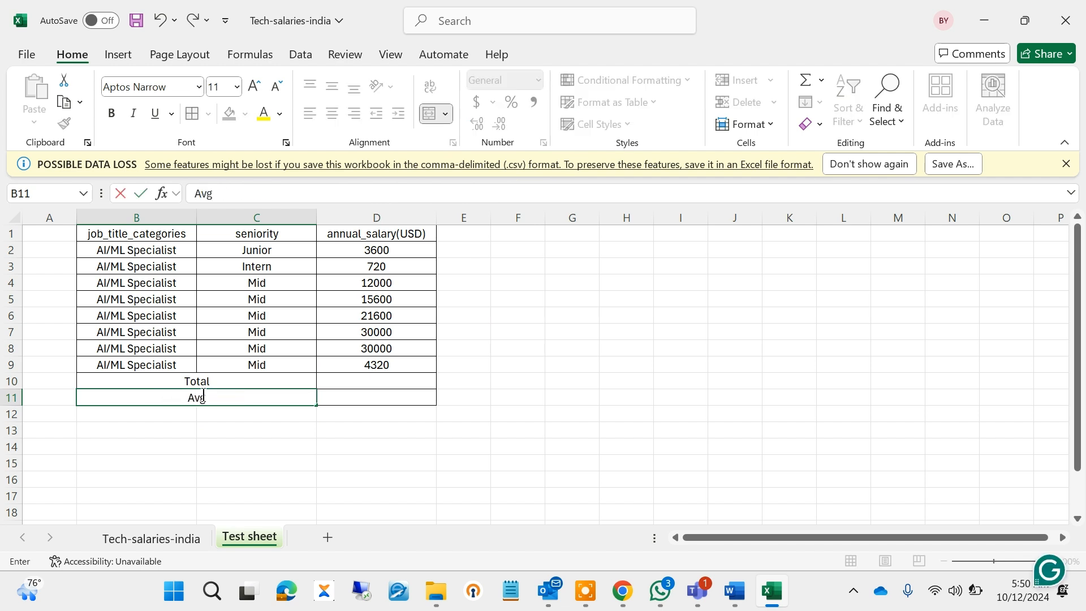
pyautogui.hotkey('ctrl', 'Return')
pyautogui.click(376, 475)
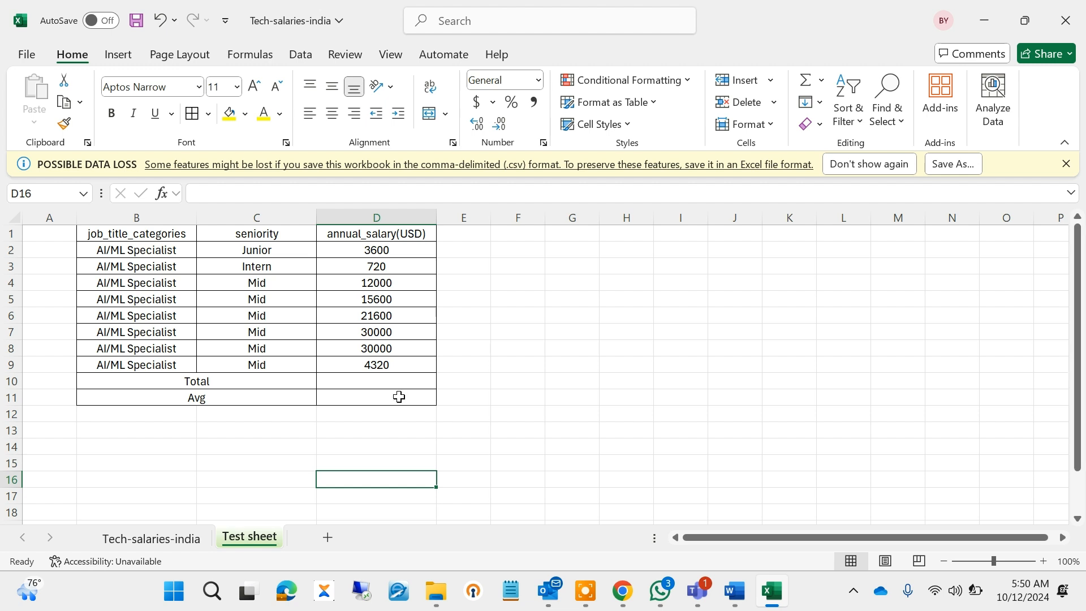
# Step: Calculate the total annual salary in cell D10 with the SUM function over D2:D9
pyautogui.click(357, 384)
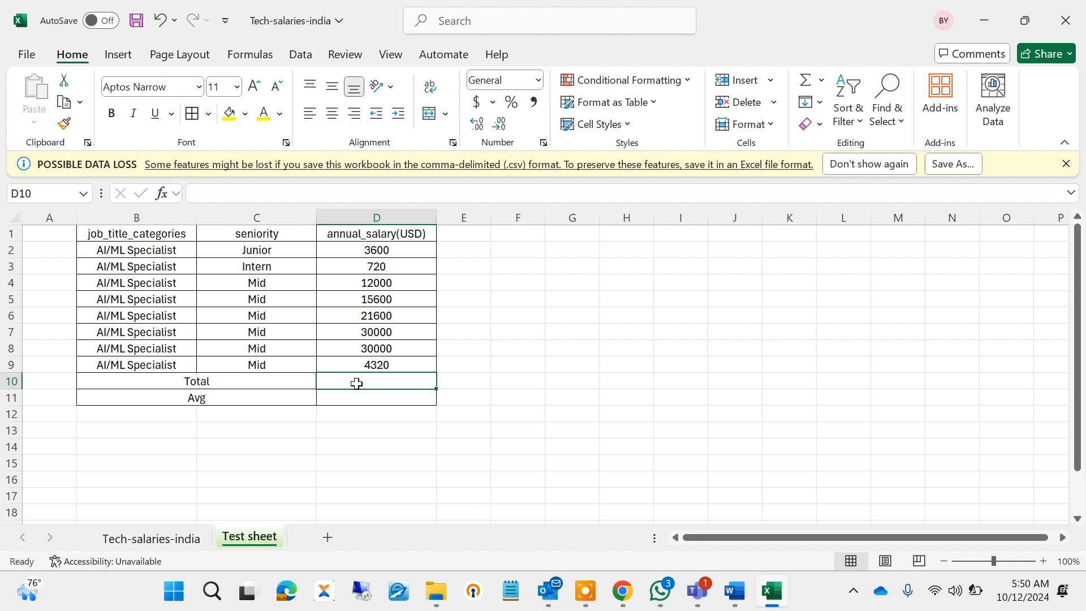
pyautogui.write('=s')
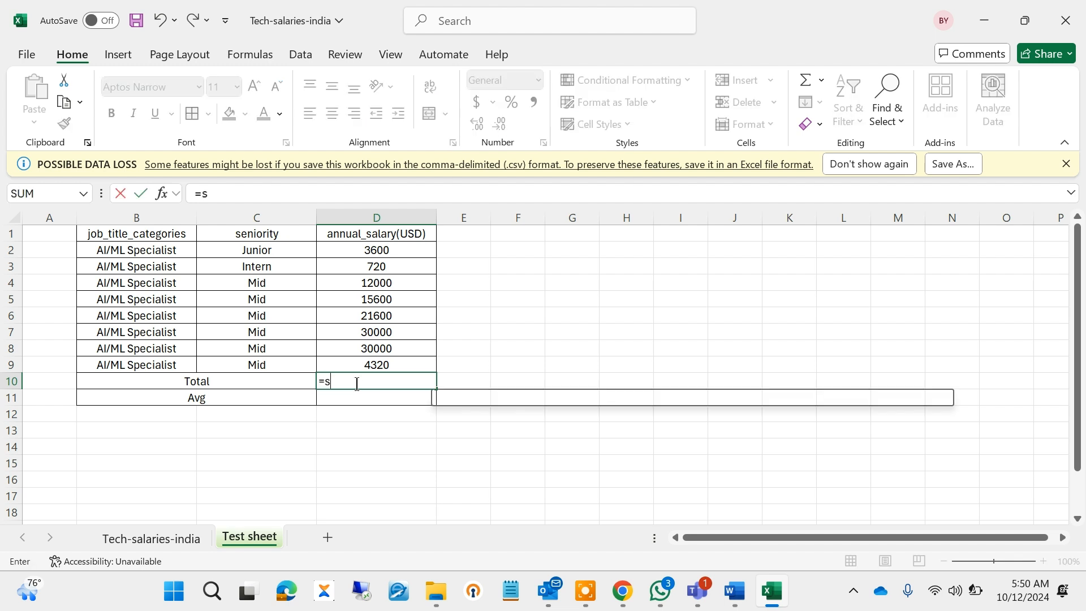
pyautogui.write('um')
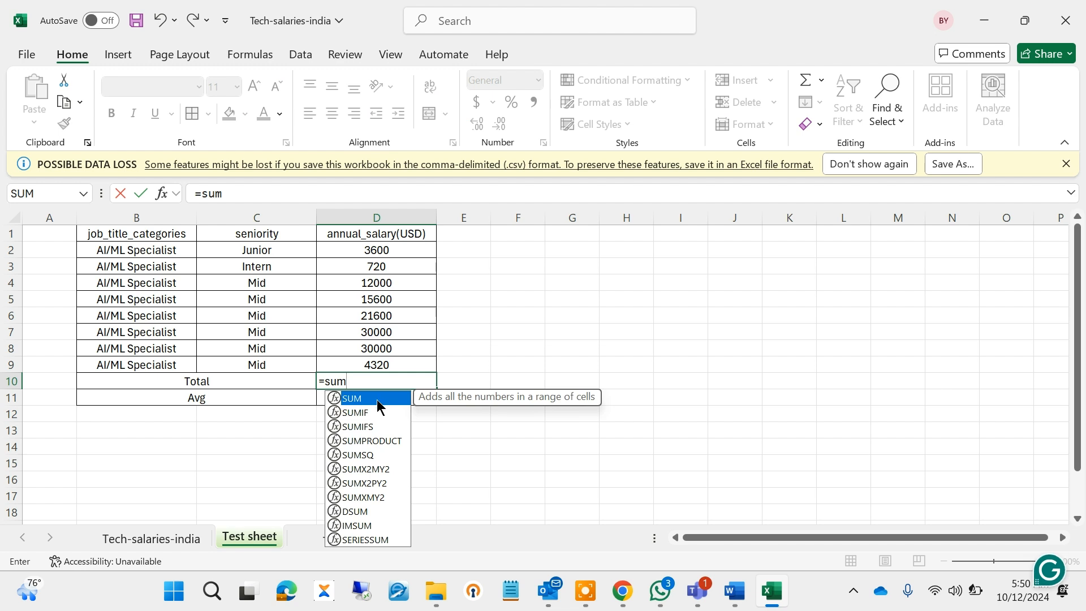
pyautogui.doubleClick(376, 399)
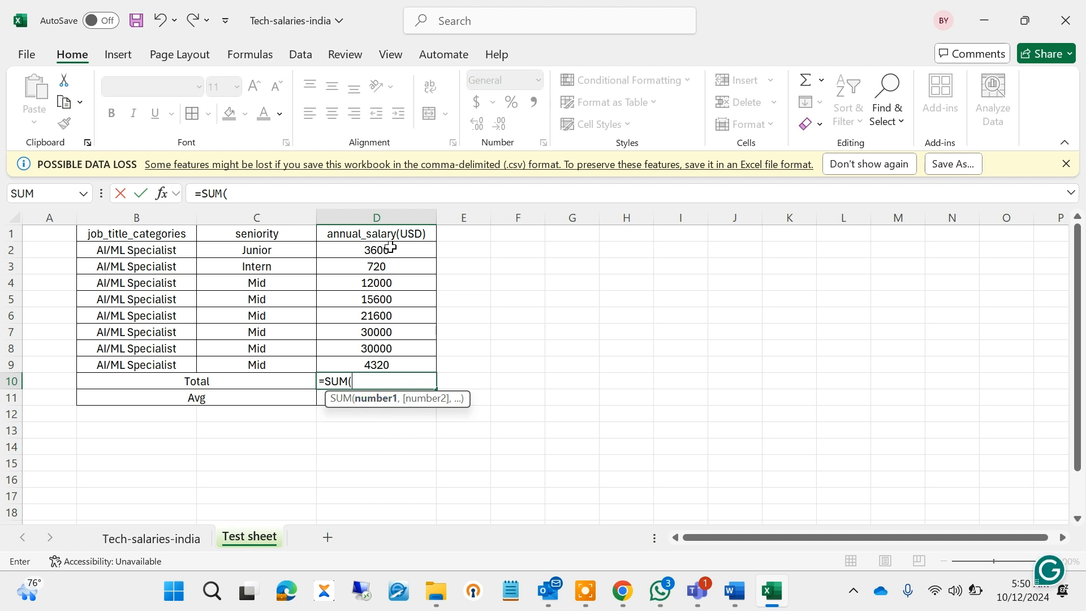
pyautogui.click(391, 247)
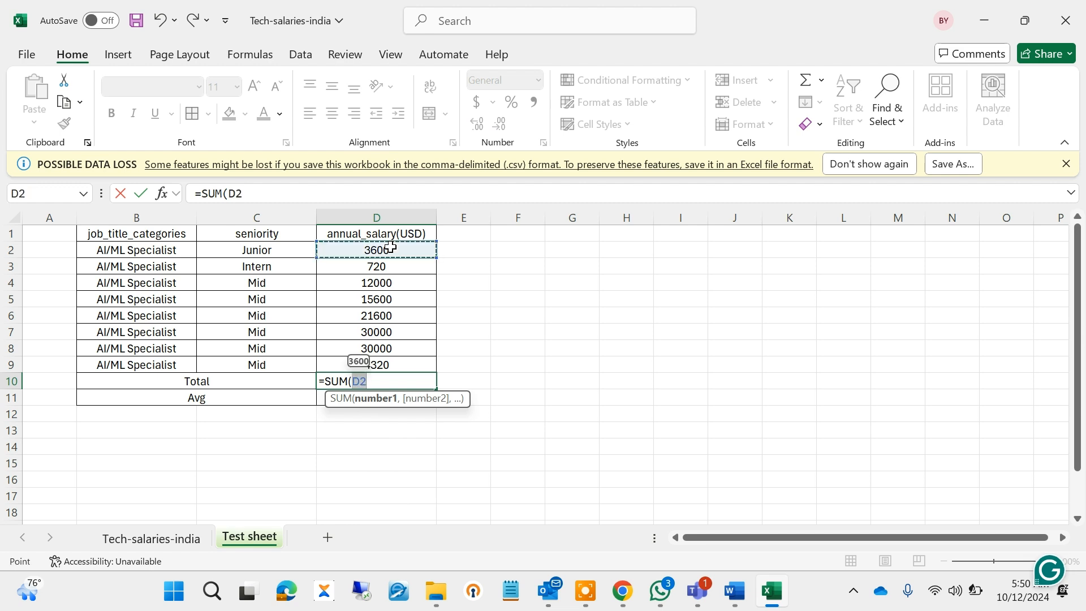
pyautogui.moveTo(391, 247); pyautogui.dragTo(386, 367)
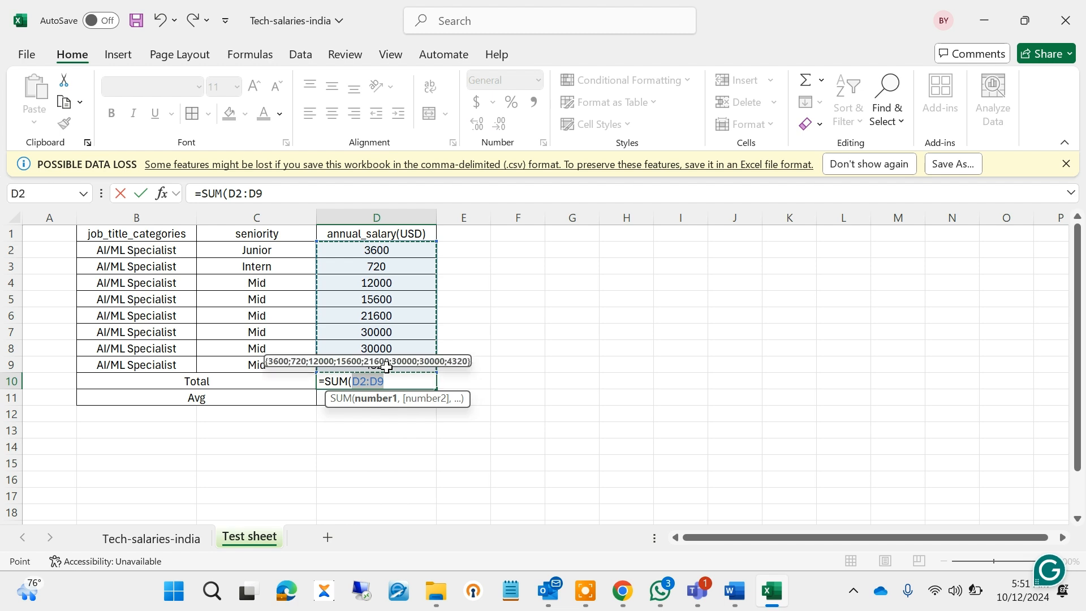
pyautogui.press('Return')
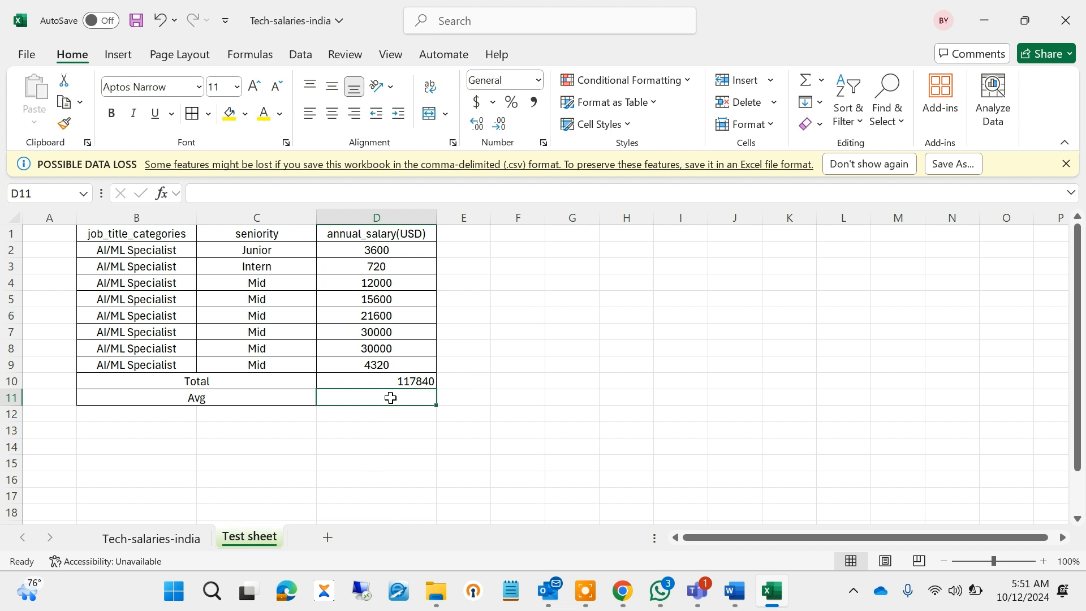
# Step: Calculate the average annual salary in cell D11 with the AVERAGE function over D2:D9
pyautogui.write('=')
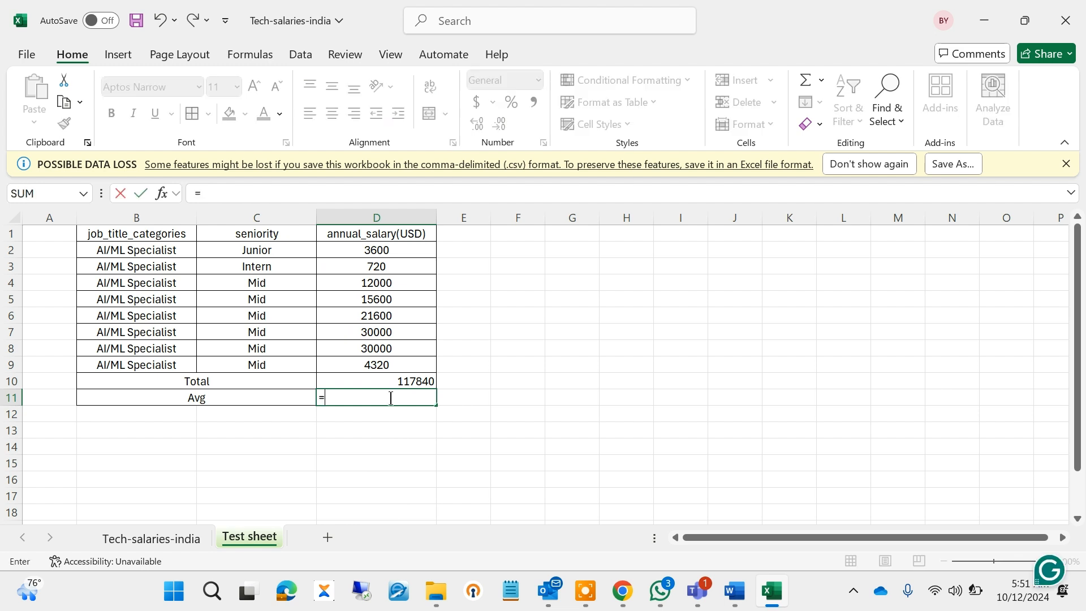
pyautogui.write('aver')
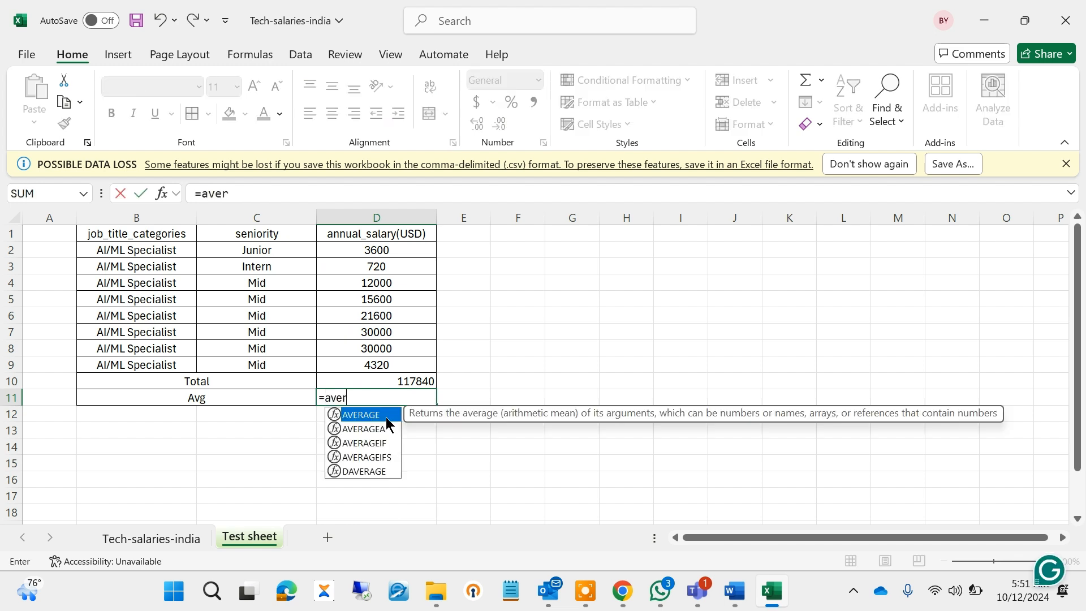
pyautogui.doubleClick(377, 420)
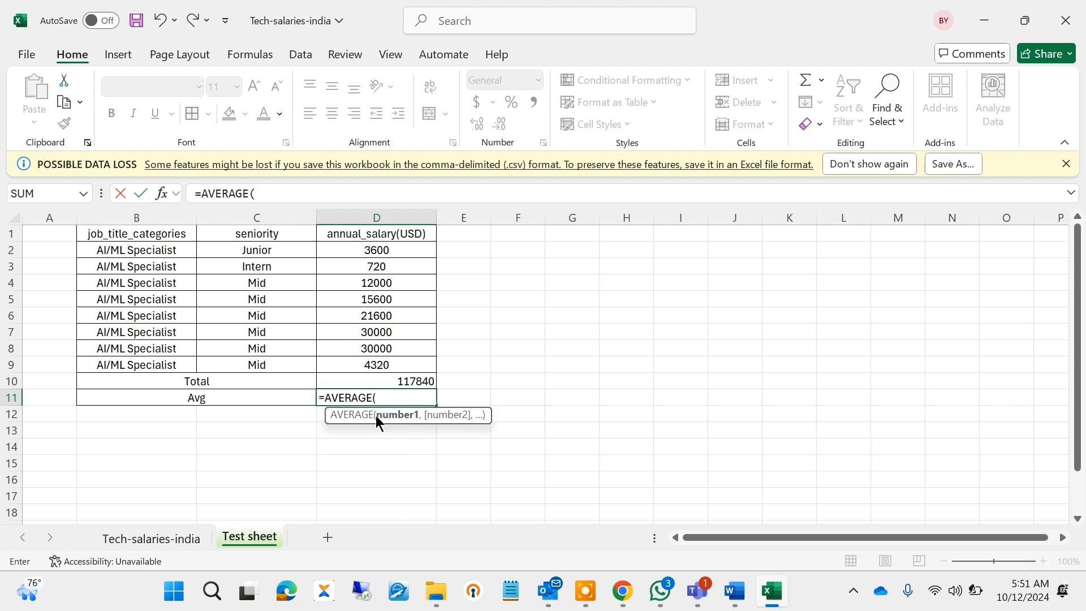
pyautogui.click(395, 251)
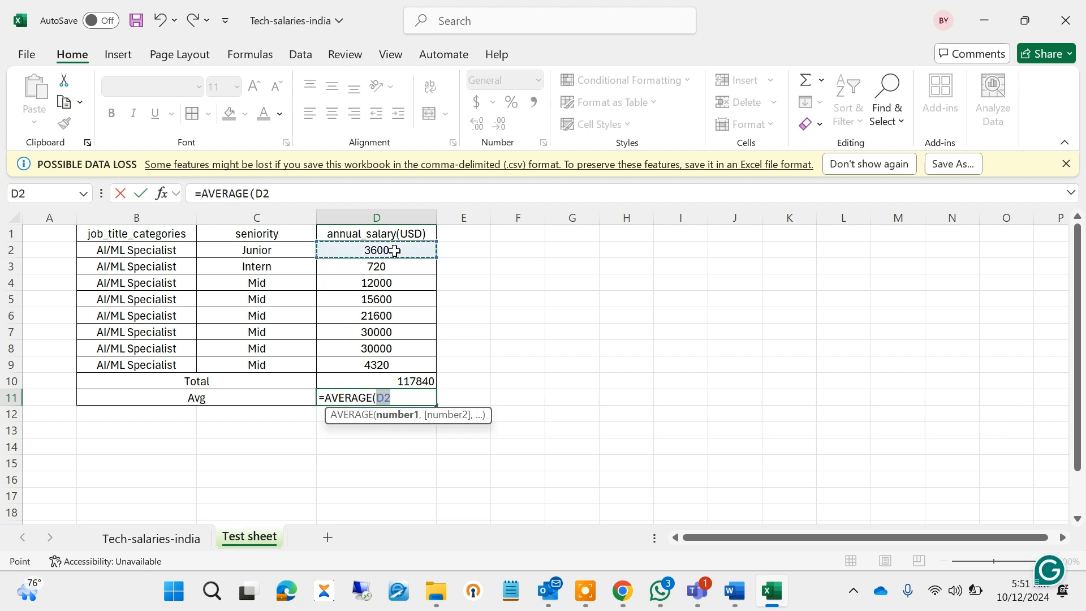
pyautogui.moveTo(395, 250); pyautogui.dragTo(391, 366)
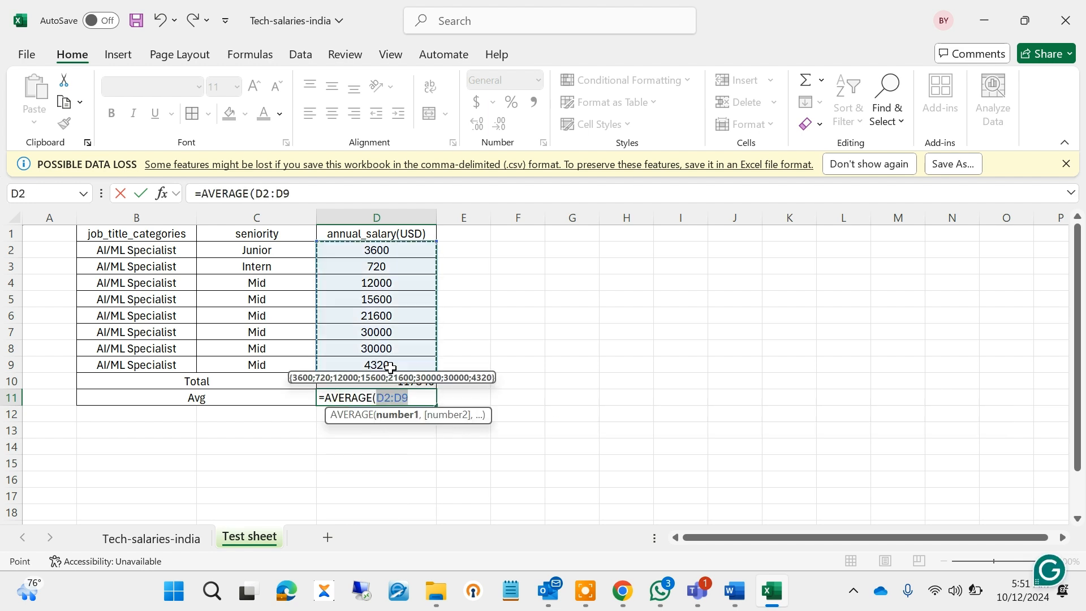
pyautogui.press('Return')
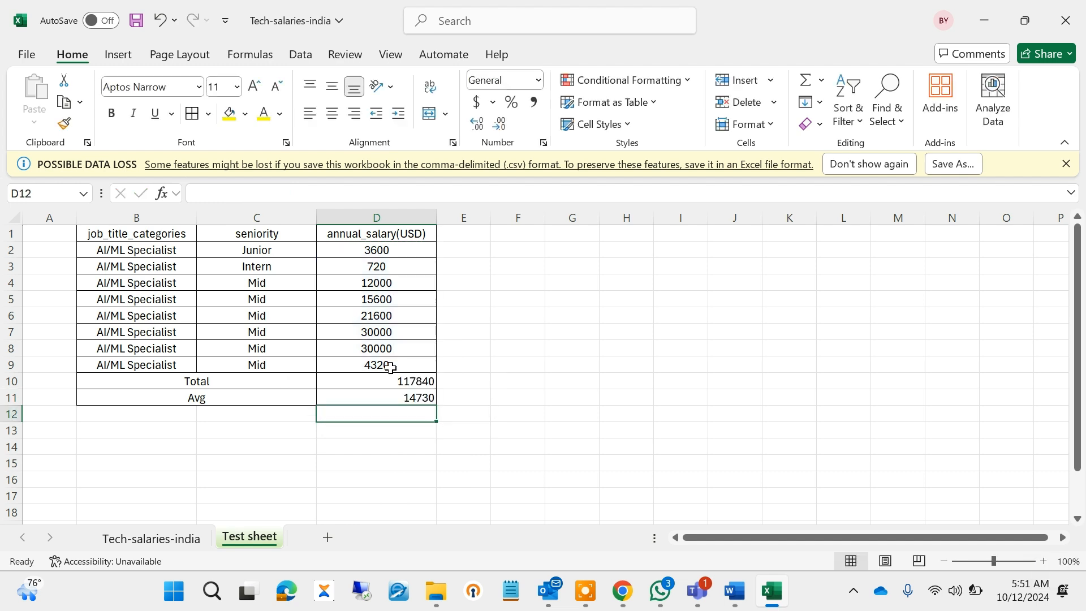
pyautogui.click(511, 396)
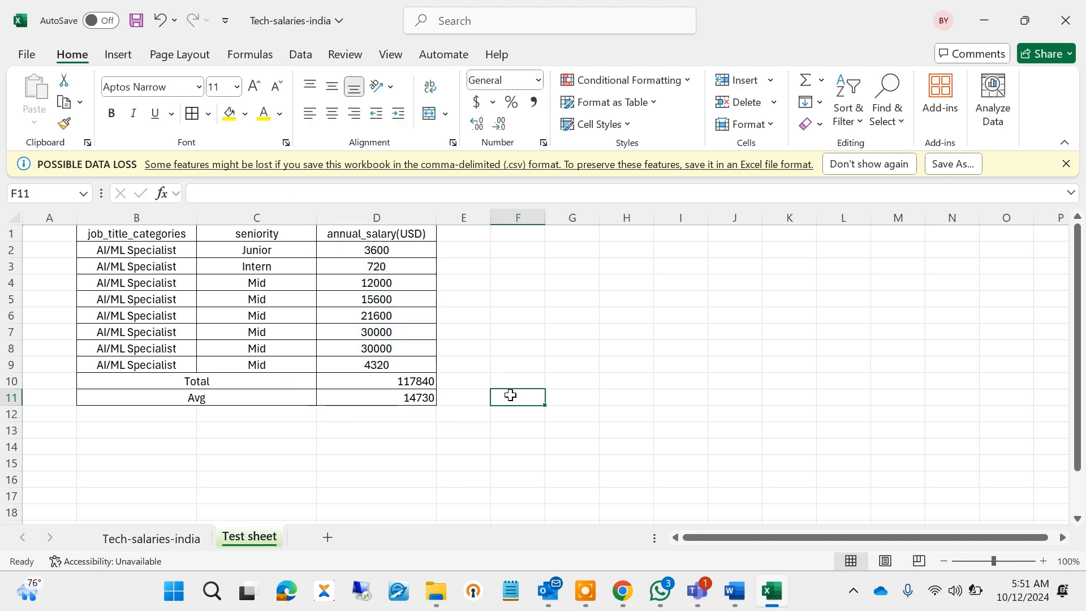
# Step: Center the total and average salary values in cells D10:D11 horizontally
pyautogui.click(360, 384)
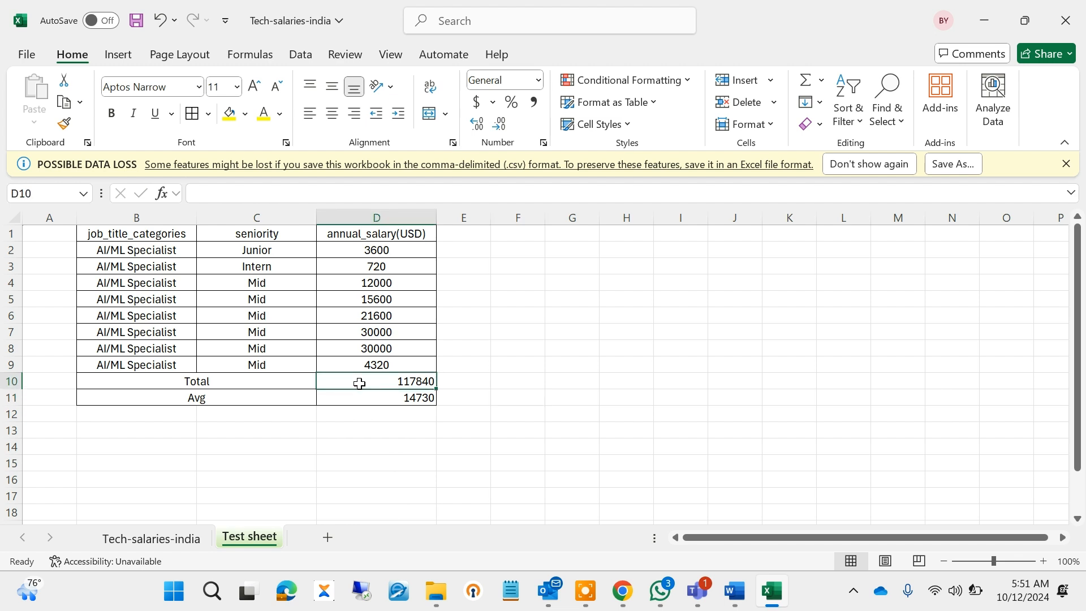
pyautogui.moveTo(360, 385); pyautogui.dragTo(361, 396)
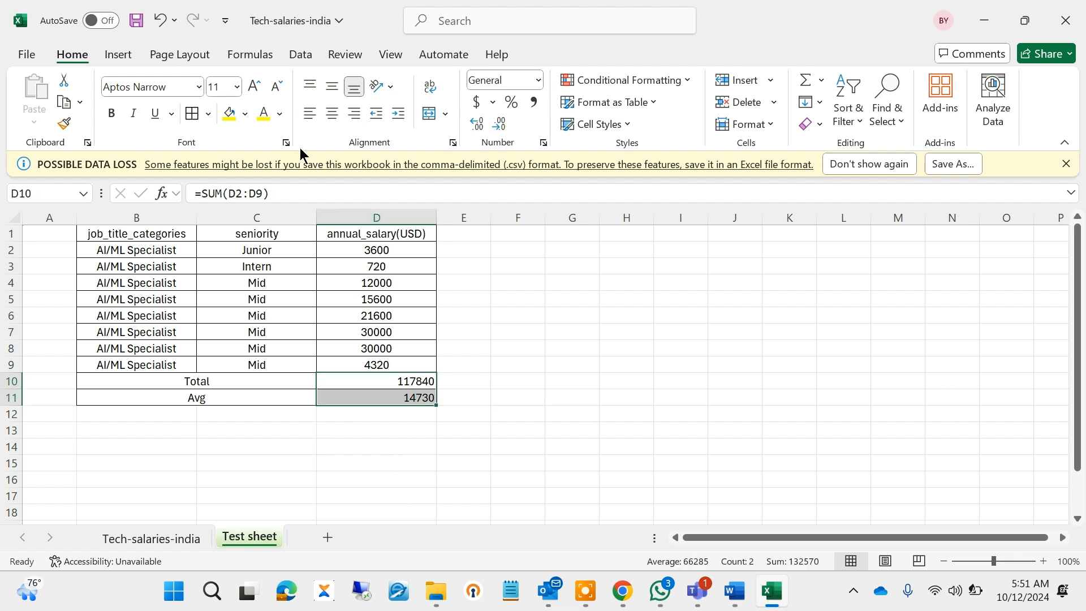
pyautogui.click(334, 116)
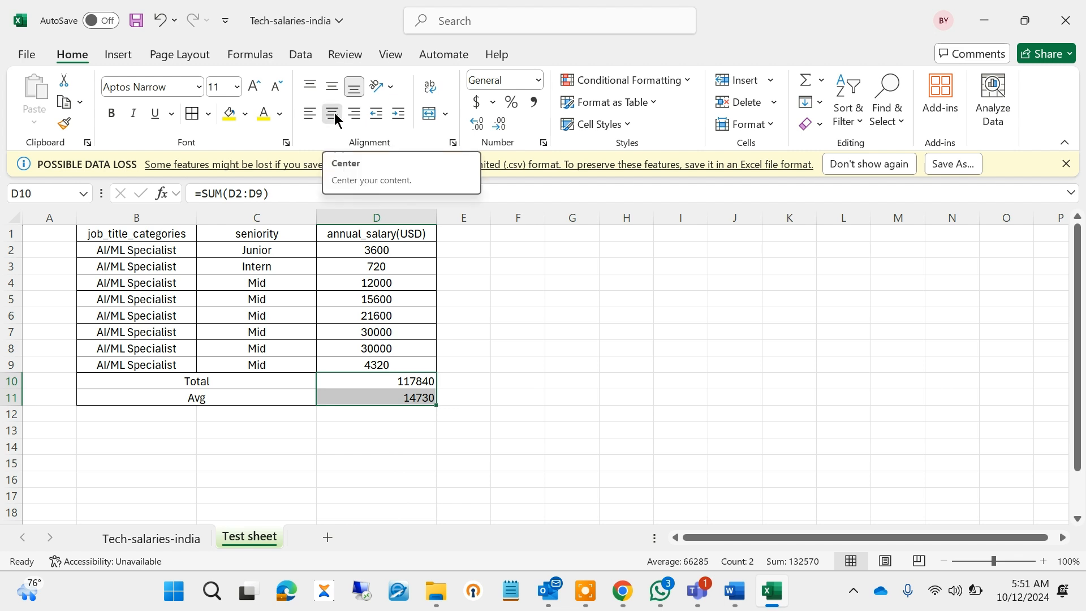
pyautogui.click(501, 375)
# Step: Make the Total and Avg rows (B10:D11) and the header cells B1:D1 bold
pyautogui.click(173, 384)
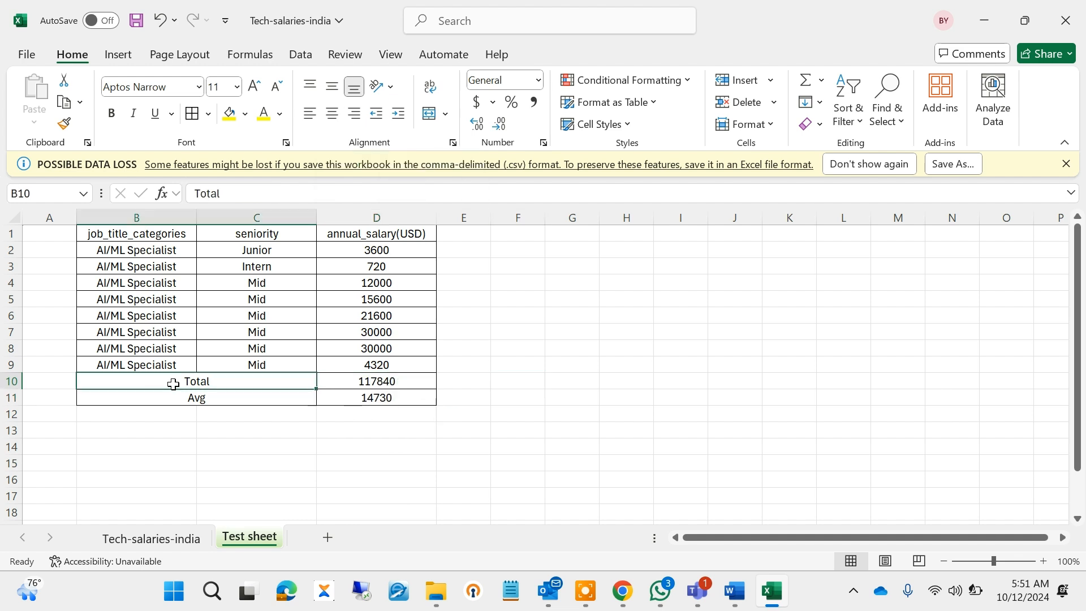
pyautogui.moveTo(173, 385); pyautogui.dragTo(372, 401)
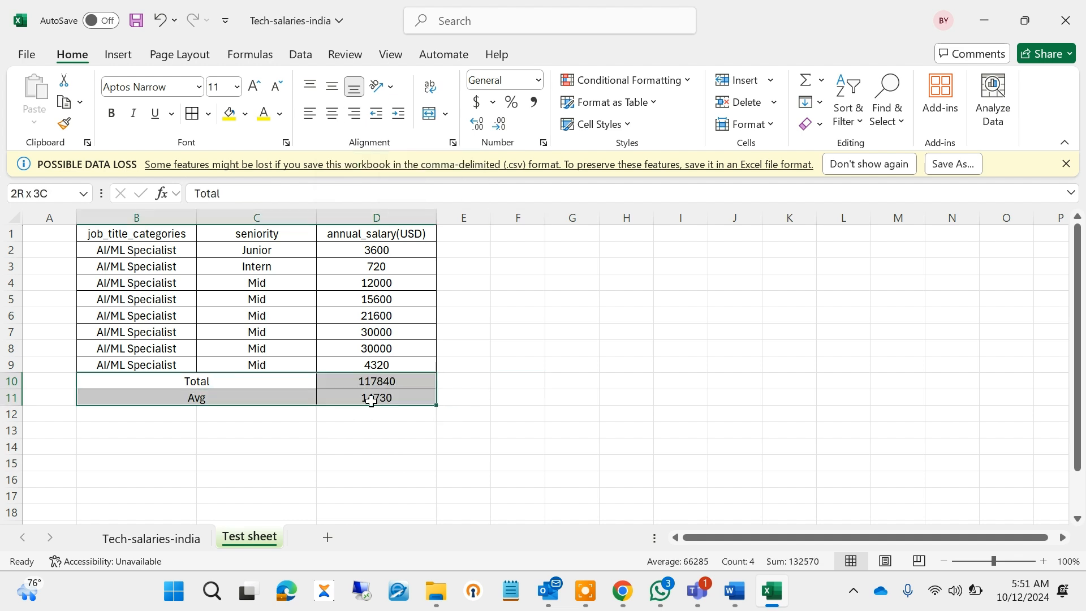
pyautogui.click(113, 118)
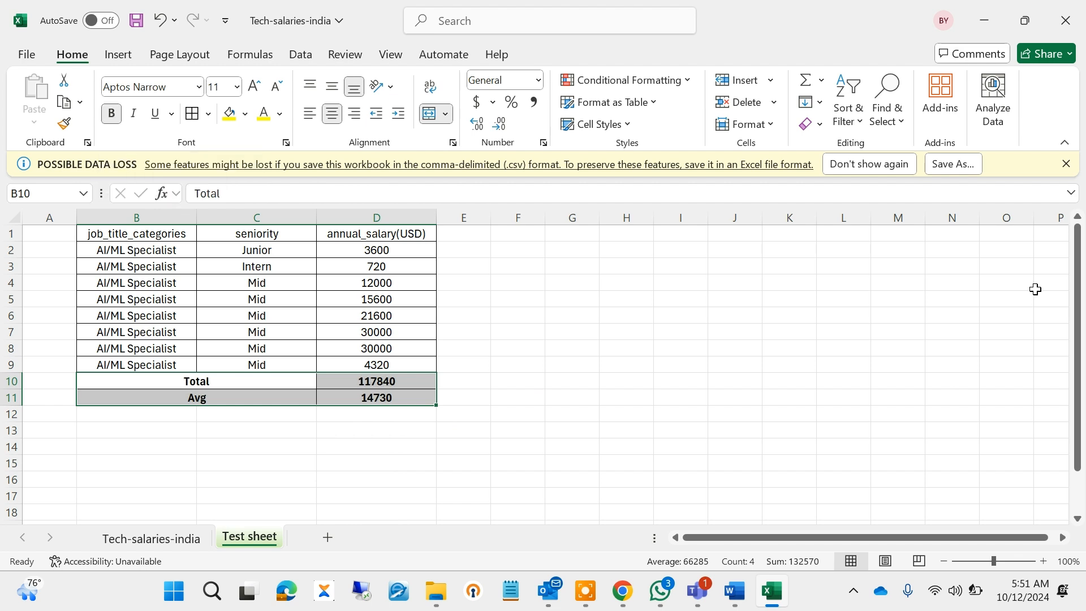
pyautogui.moveTo(1074, 269); pyautogui.dragTo(1077, 276)
pyautogui.moveTo(116, 236); pyautogui.dragTo(362, 240)
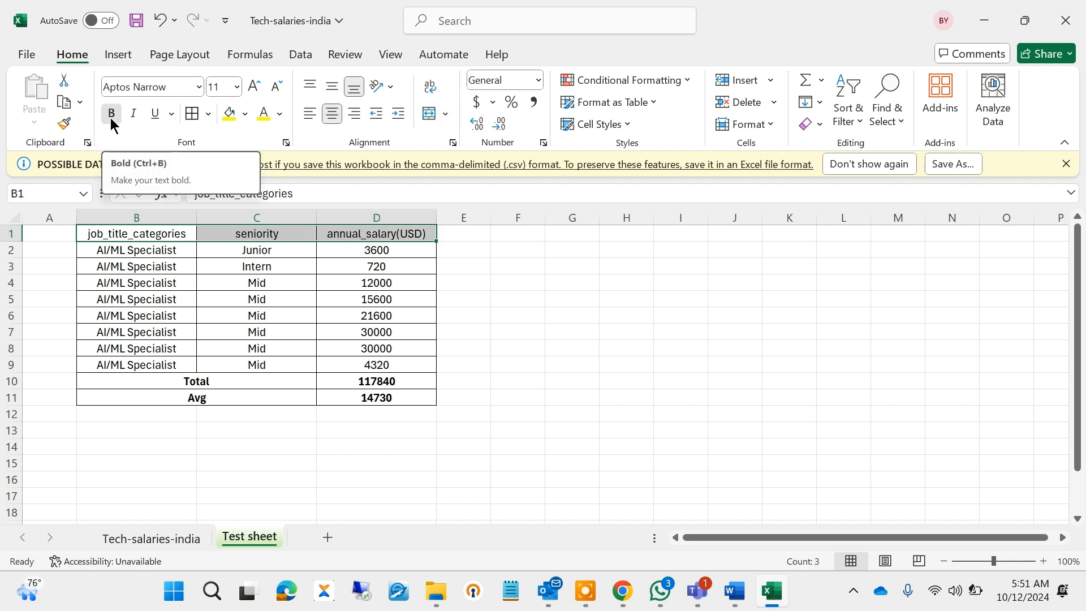
pyautogui.click(112, 119)
pyautogui.click(490, 380)
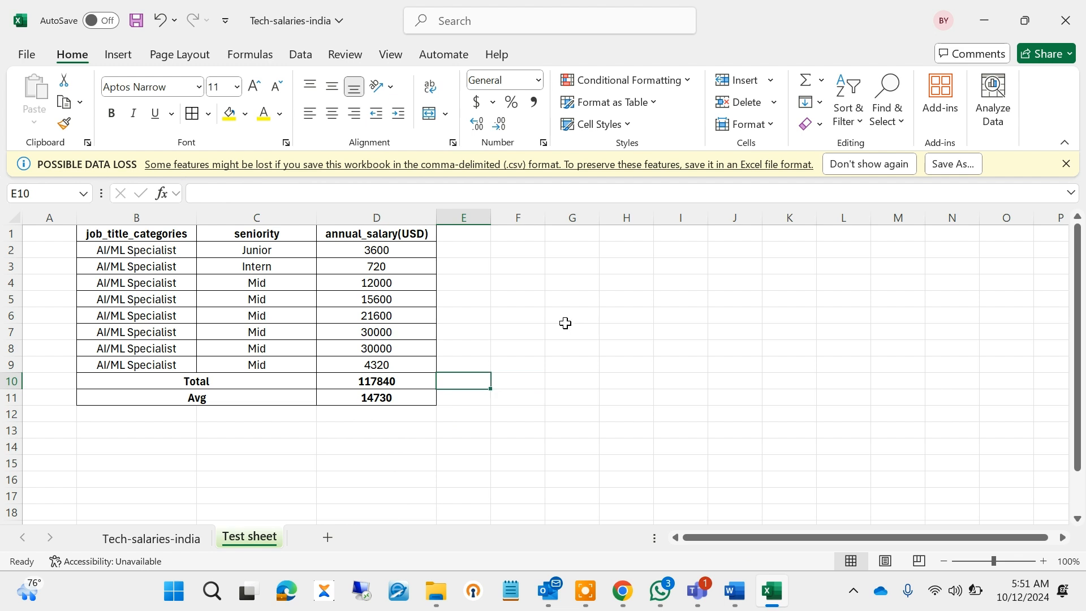
# Step: Increase the height of rows 1 to 11 evenly to about one and a half times their size
pyautogui.click(8, 233)
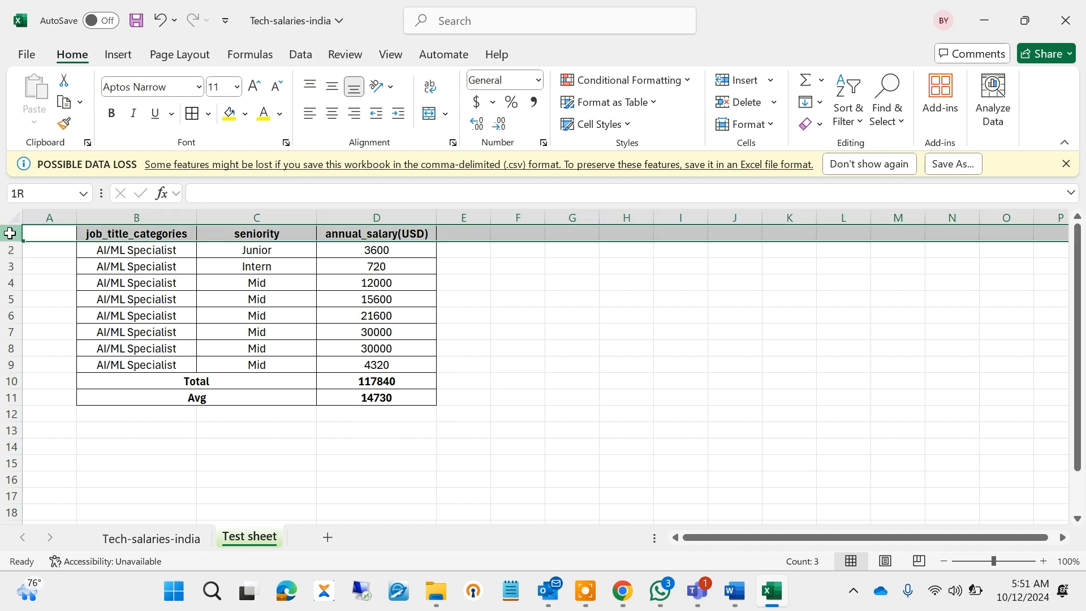
pyautogui.moveTo(10, 233); pyautogui.dragTo(29, 396)
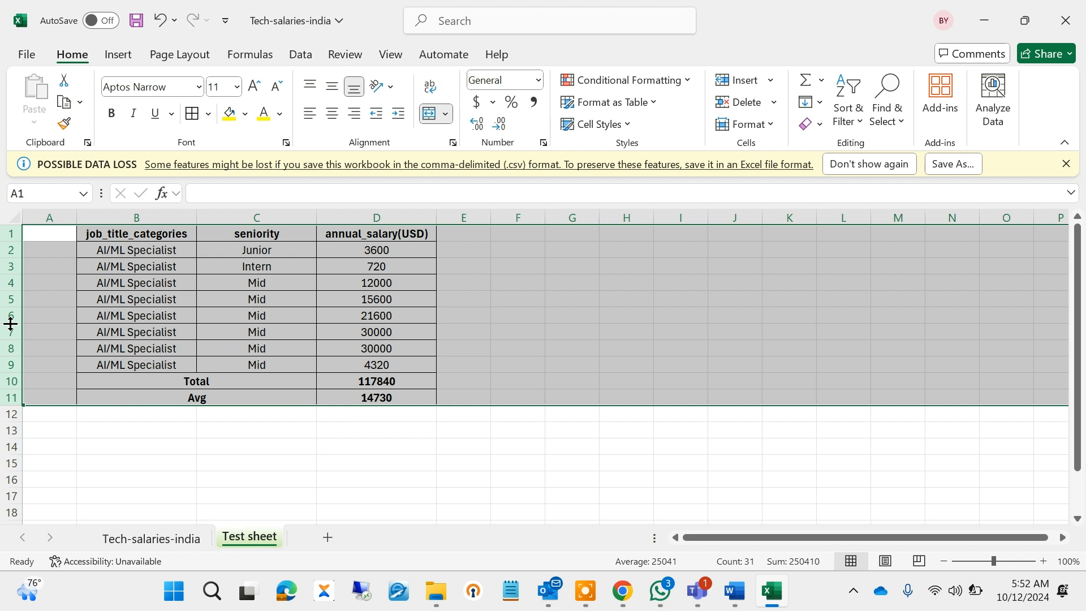
pyautogui.moveTo(11, 323); pyautogui.dragTo(7, 332)
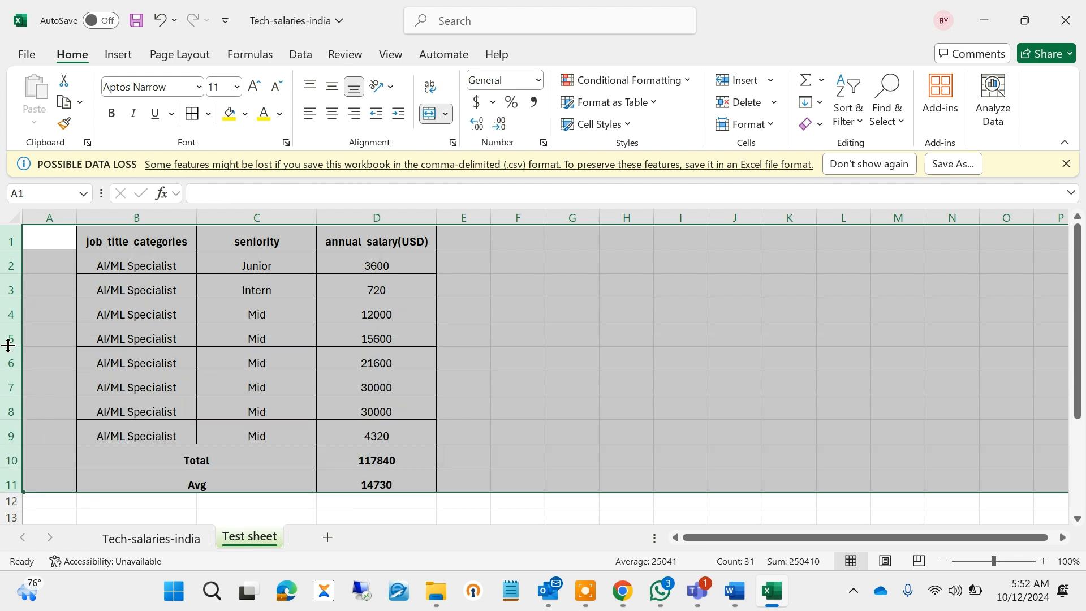
pyautogui.click(508, 401)
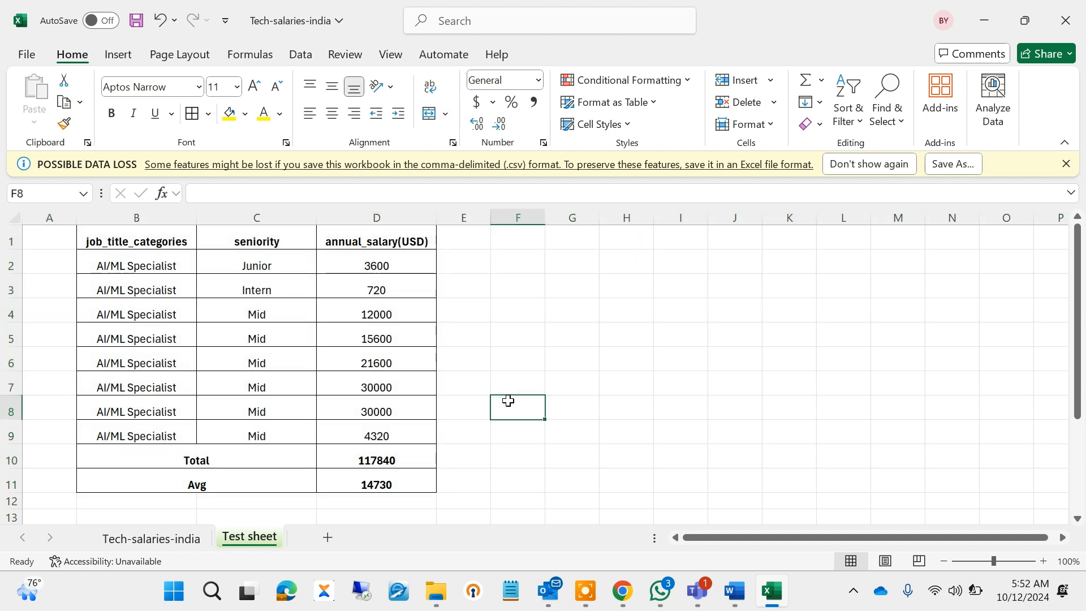
# Step: Align the contents of the whole table B1:D11 vertically to the middle of the cells
pyautogui.moveTo(117, 245); pyautogui.dragTo(378, 485)
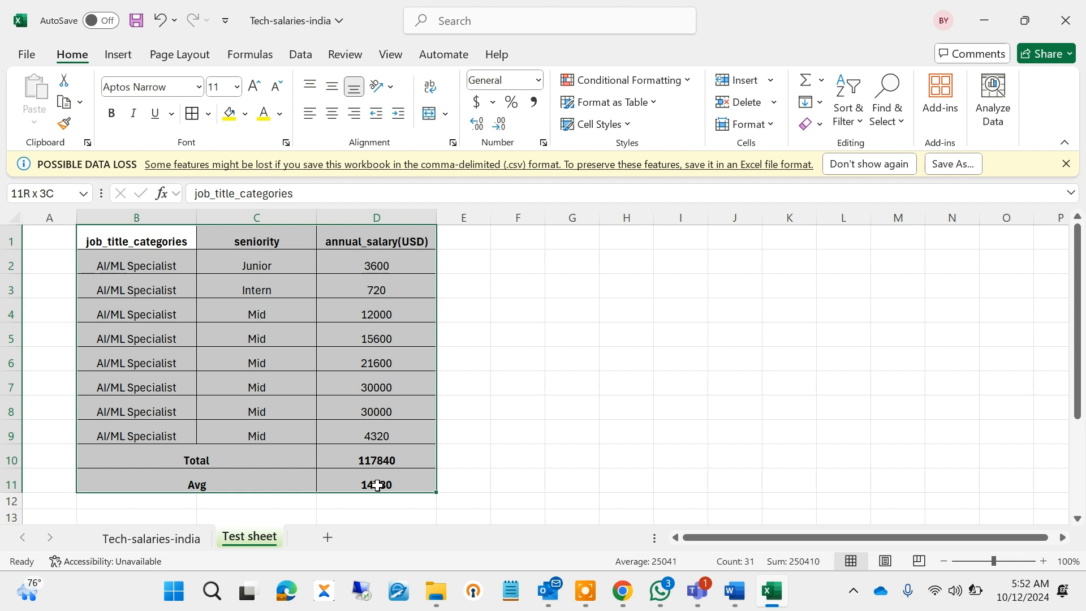
pyautogui.moveTo(378, 486); pyautogui.dragTo(378, 486)
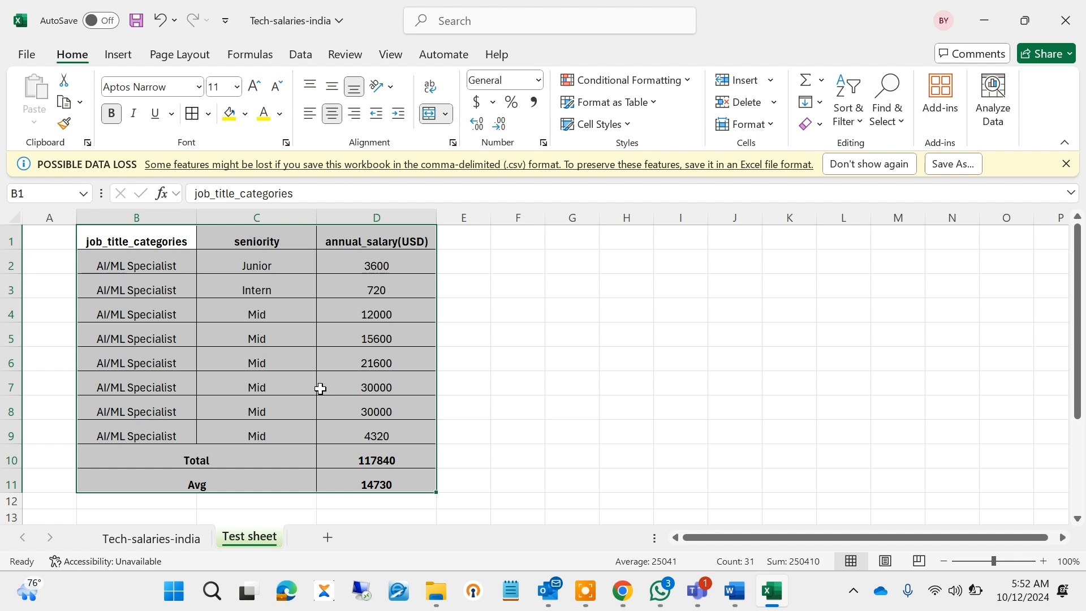
pyautogui.click(331, 89)
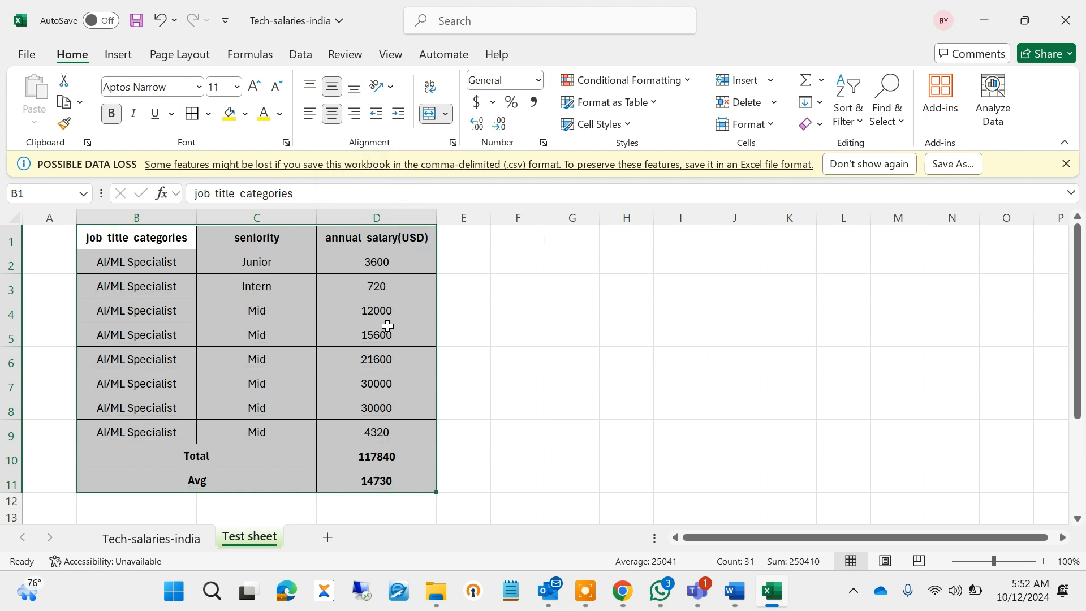
pyautogui.click(544, 330)
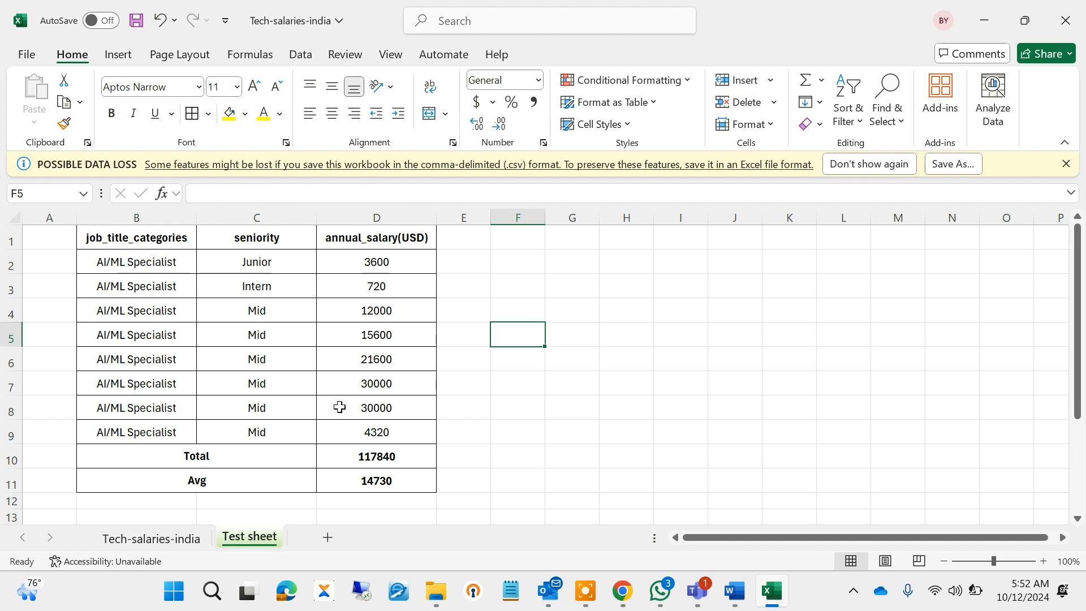
pyautogui.click(276, 463)
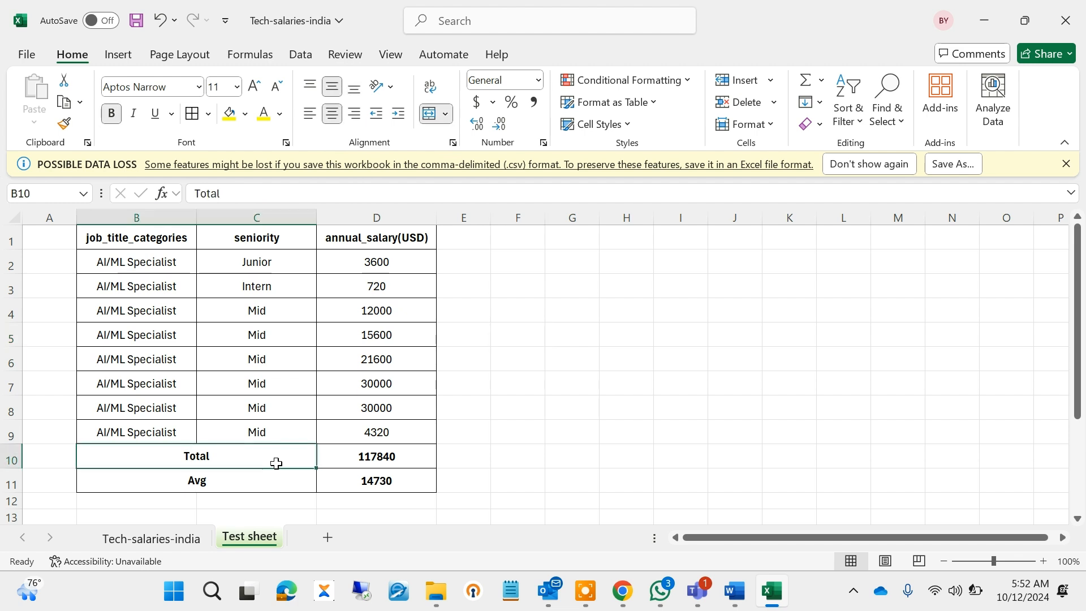
pyautogui.click(574, 387)
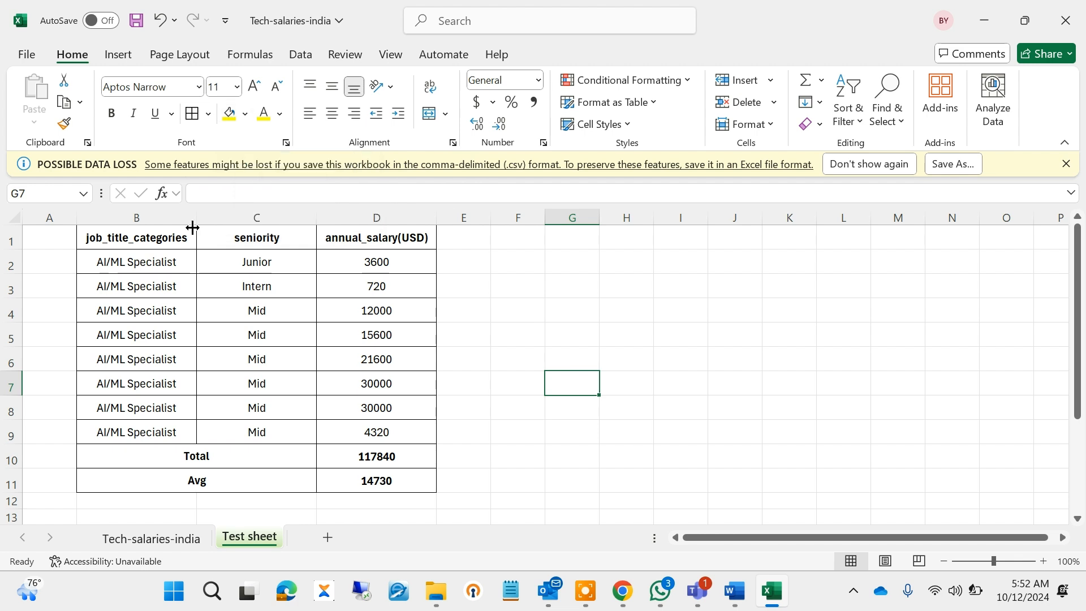
# Step: Fill the header cells B1:D1 with the grey theme color White, Background 1, Darker 35%
pyautogui.moveTo(144, 231); pyautogui.dragTo(393, 240)
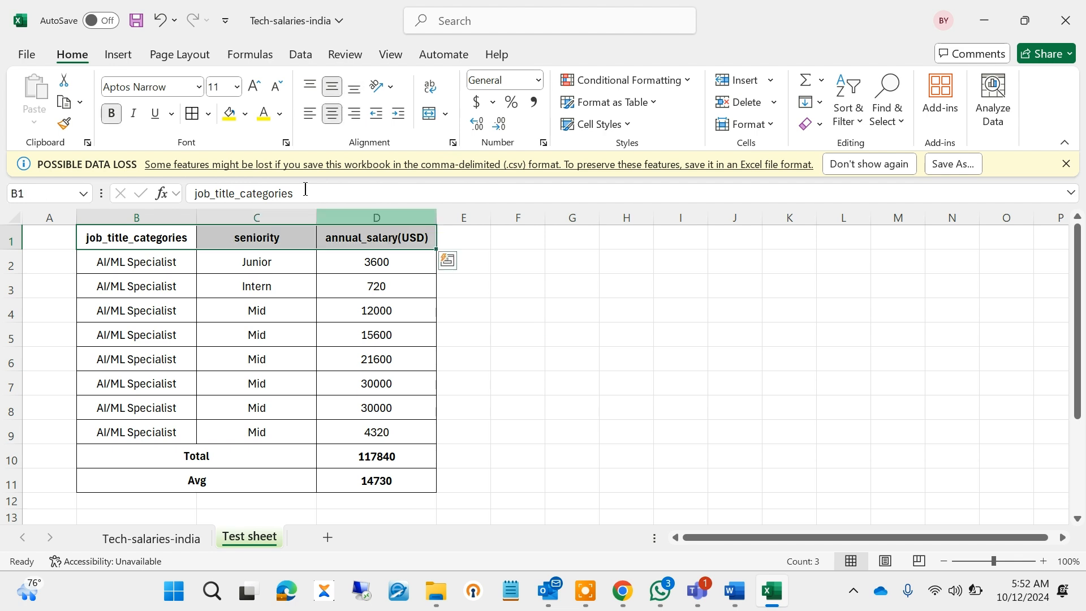
pyautogui.click(245, 115)
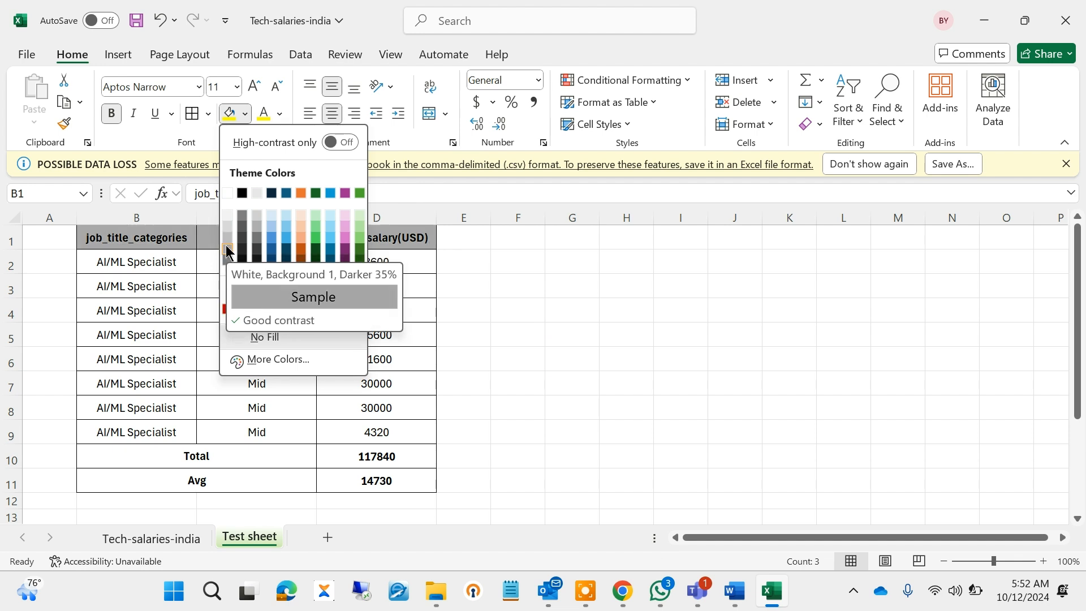
pyautogui.click(227, 252)
pyautogui.click(339, 306)
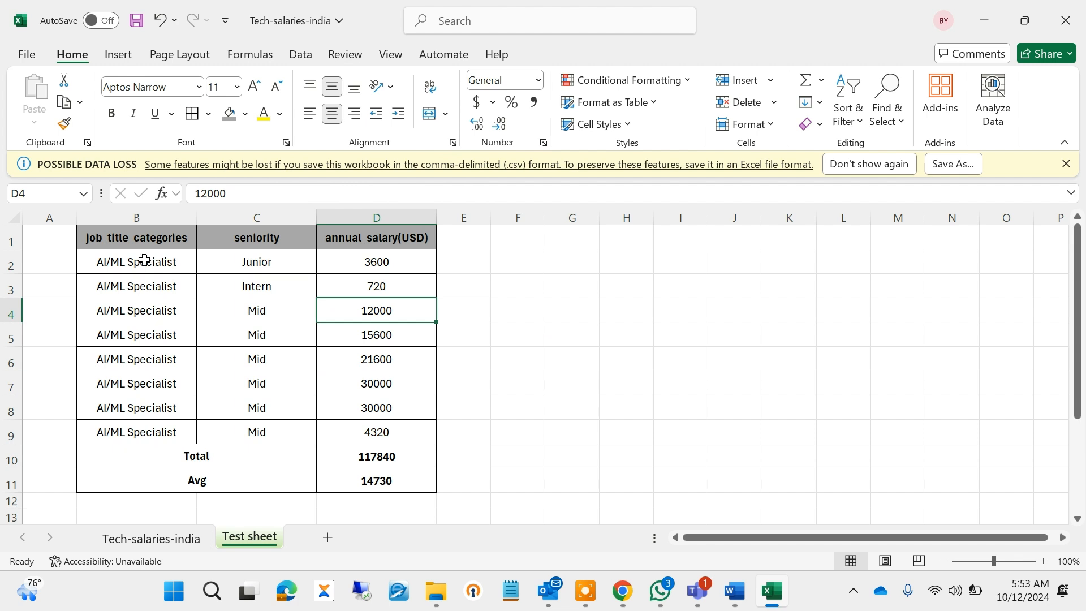
# Step: Fill the job title cells B2:B9 with a light grey theme color
pyautogui.moveTo(144, 259); pyautogui.dragTo(144, 431)
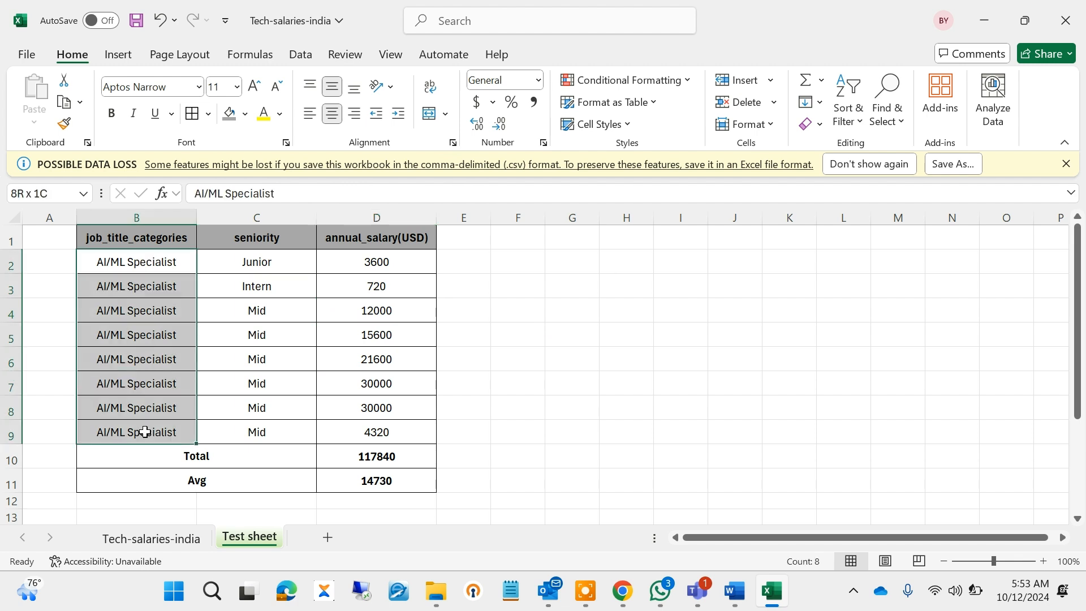
pyautogui.click(245, 115)
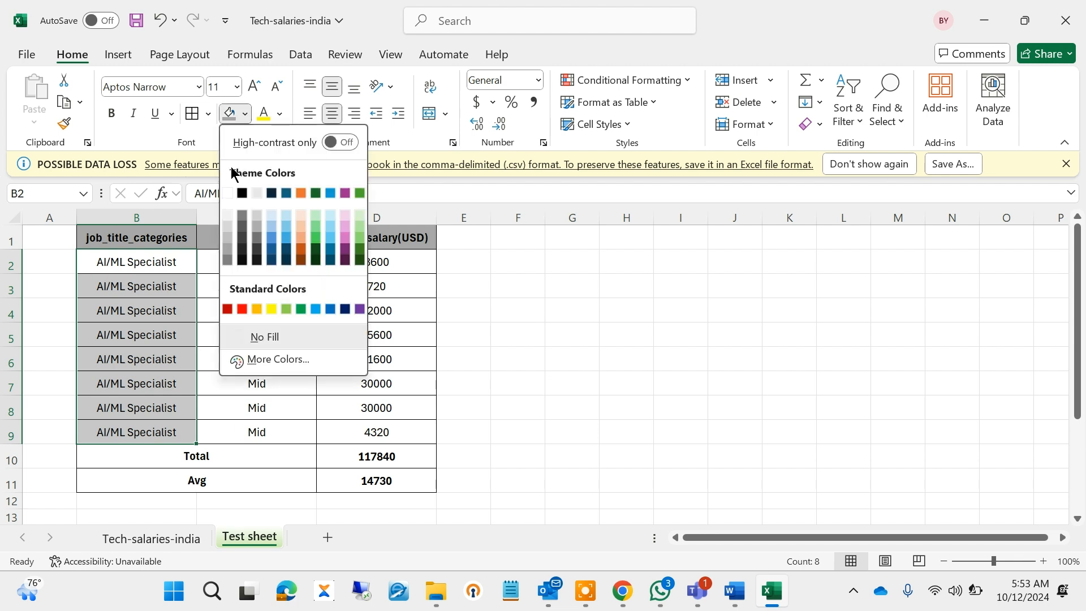
pyautogui.click(228, 228)
pyautogui.click(466, 339)
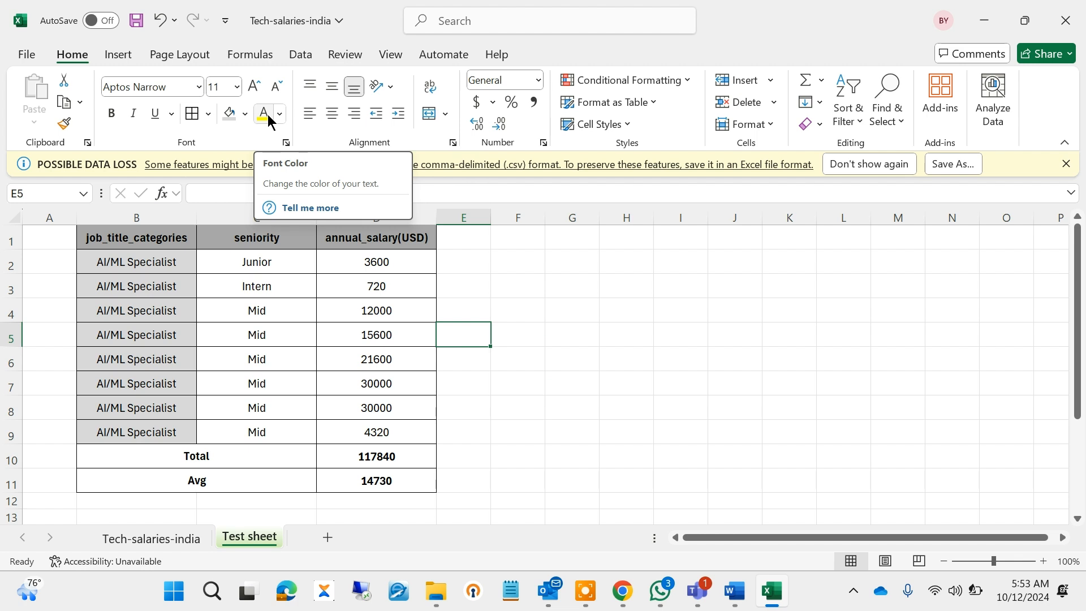
# Step: Set the font color of the annual salary values in D2:D9 to the standard red
pyautogui.click(283, 285)
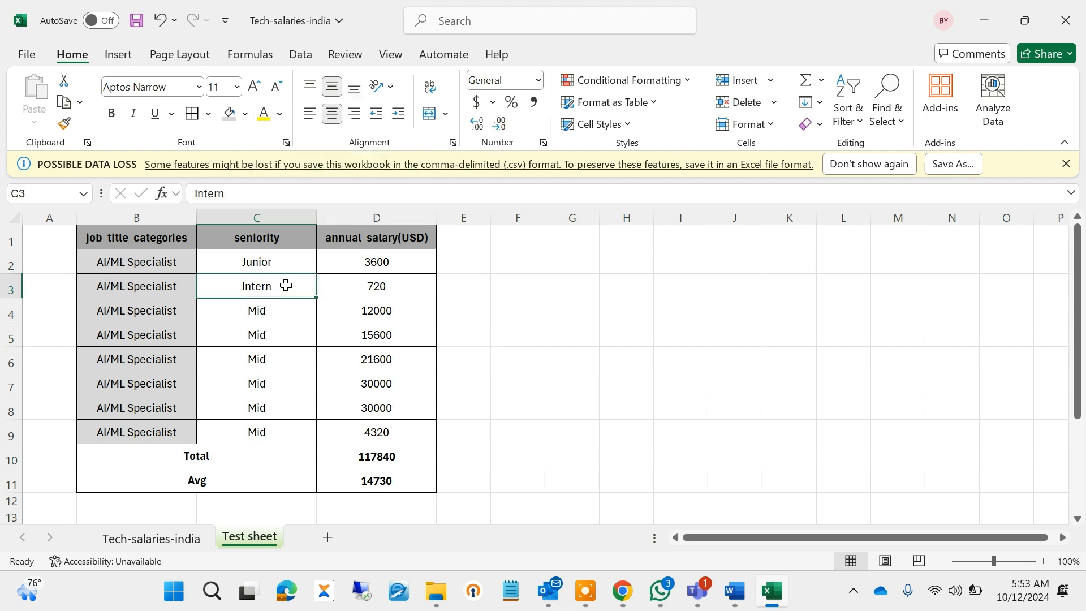
pyautogui.moveTo(373, 263); pyautogui.dragTo(382, 443)
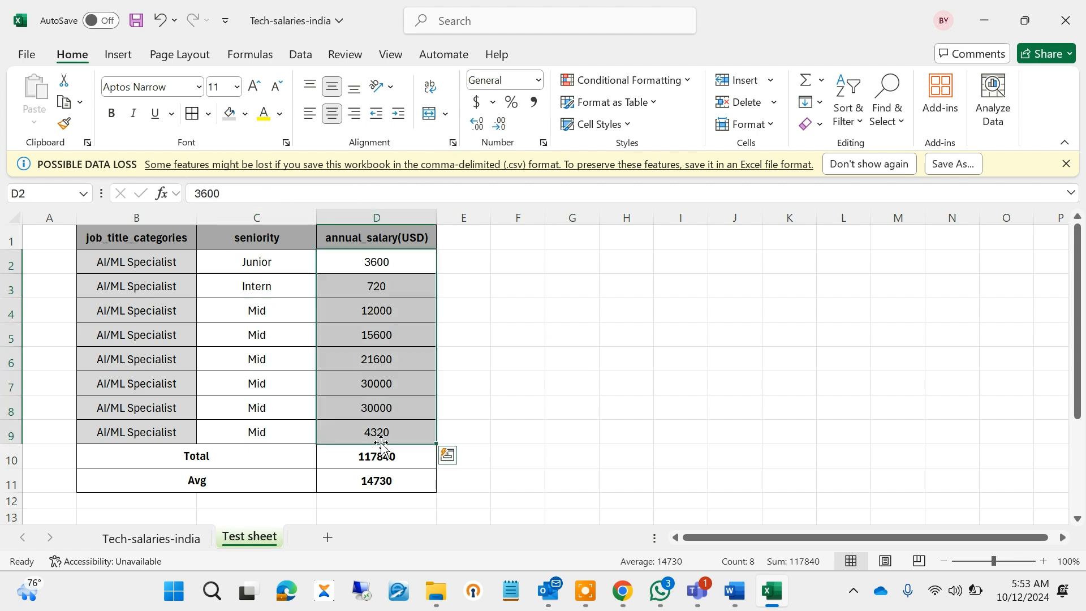
pyautogui.click(280, 114)
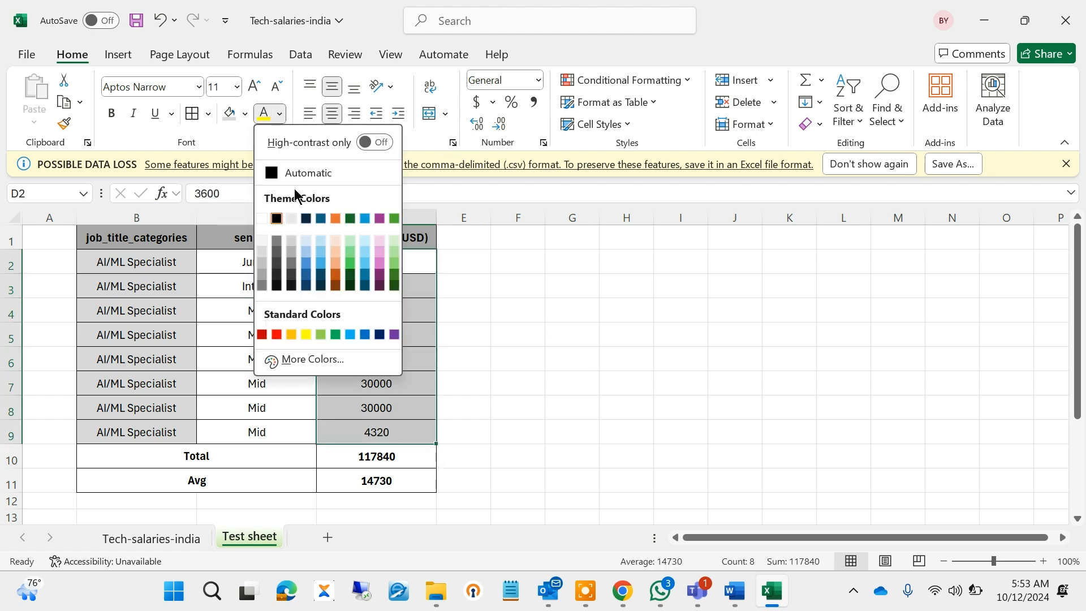
pyautogui.click(275, 334)
pyautogui.click(501, 355)
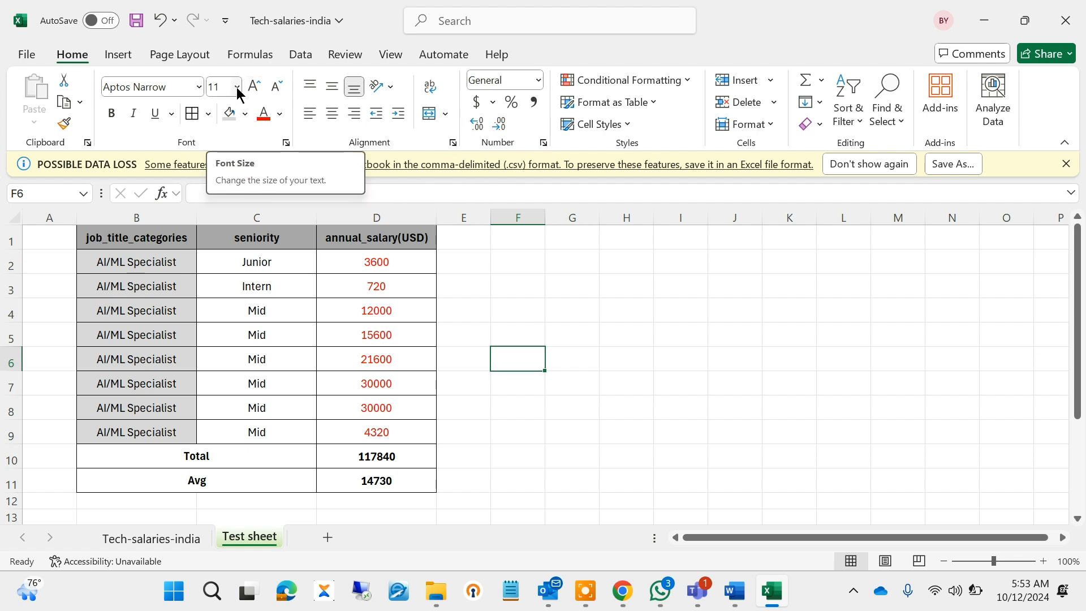
# Step: Set the font size of the entire table B1:D11 to 12
pyautogui.click(258, 288)
pyautogui.hotkey('ctrl', 'a')
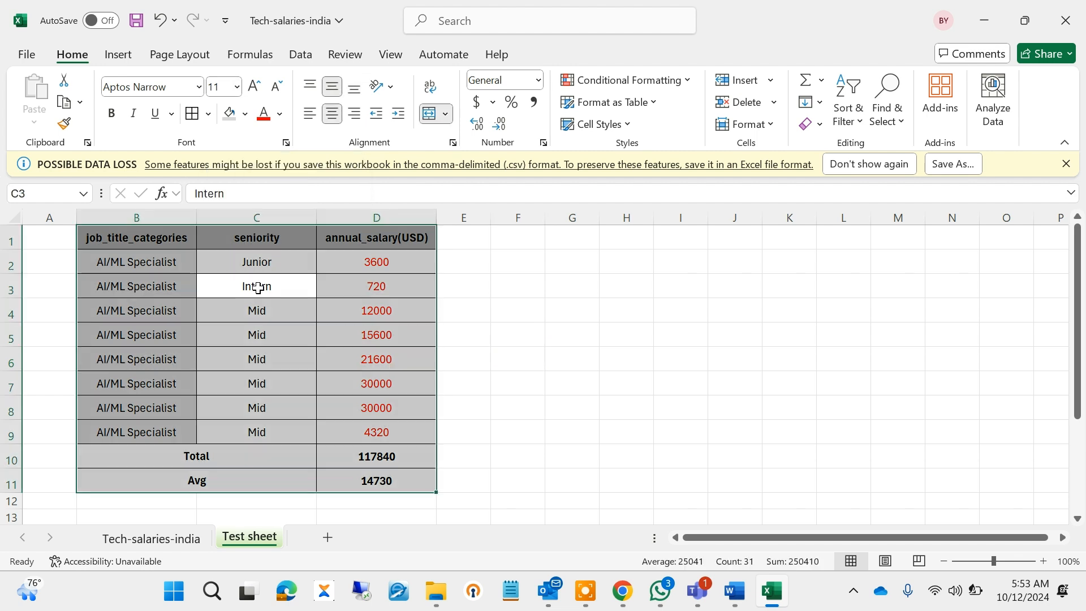
pyautogui.click(237, 87)
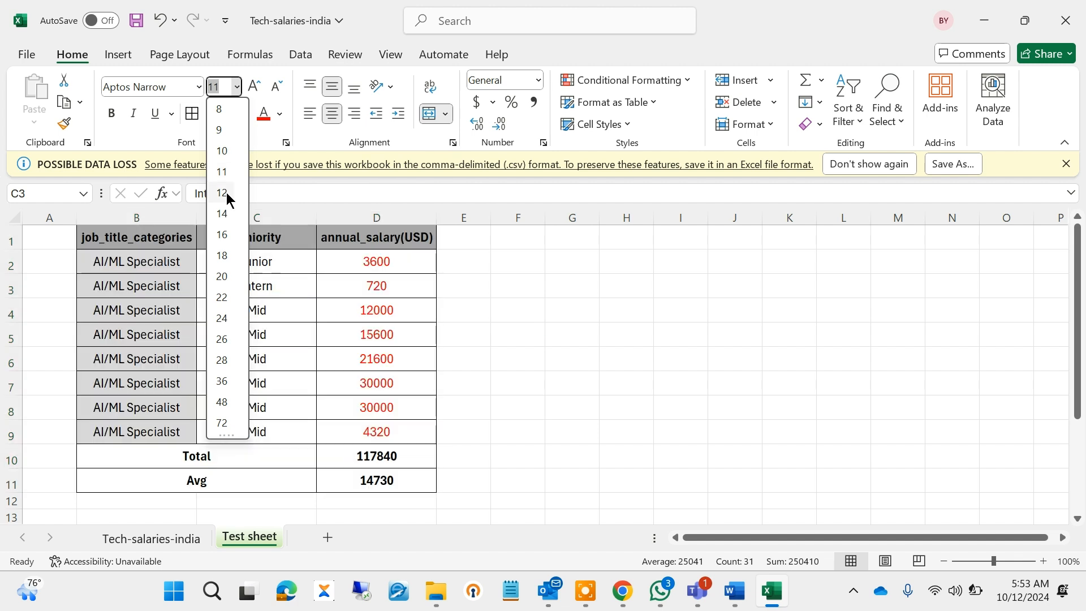
pyautogui.click(223, 194)
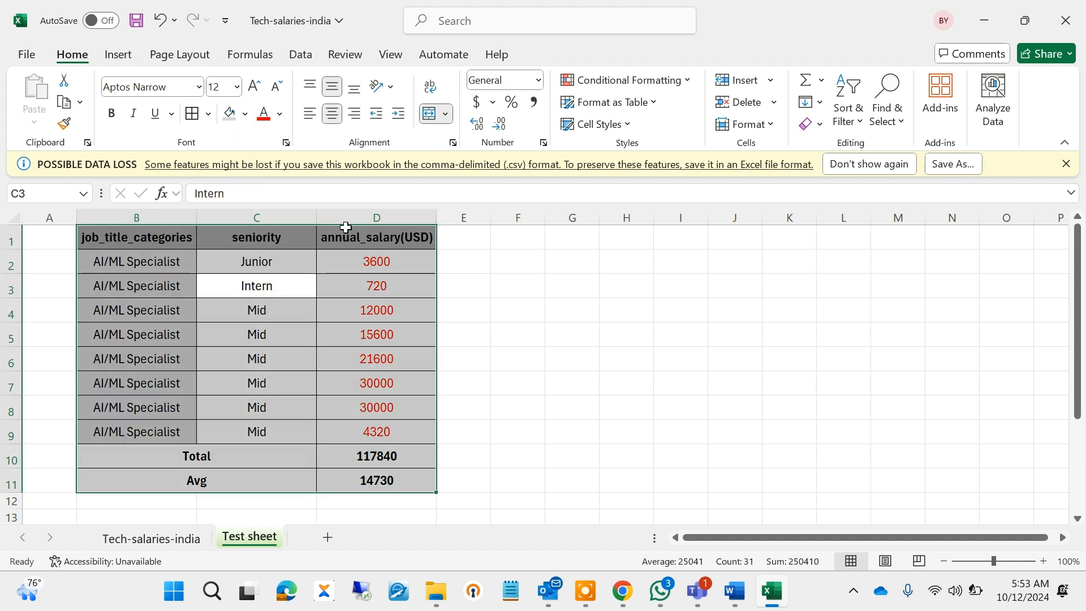
pyautogui.click(527, 331)
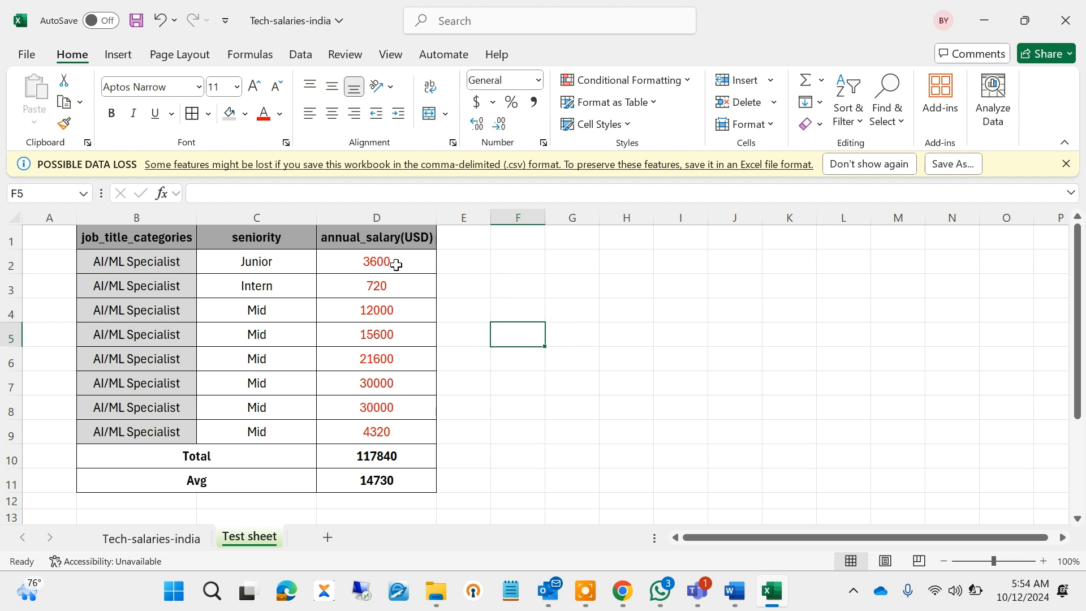
# Step: Start a Greater Than conditional formatting rule on the annual salary values D2:D9 with 20000 as the threshold
pyautogui.moveTo(396, 264); pyautogui.dragTo(395, 432)
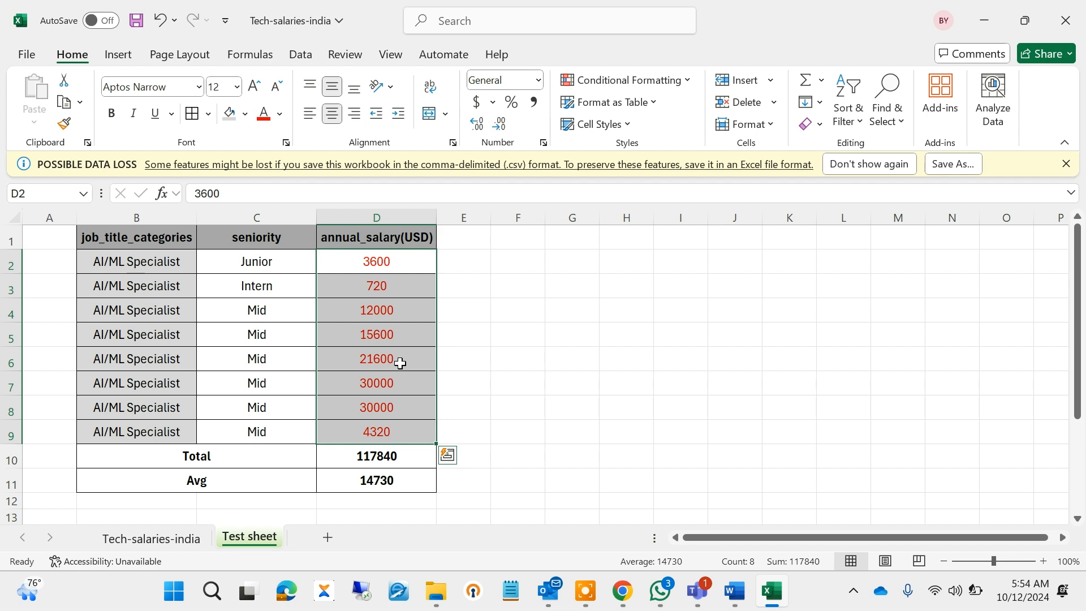
pyautogui.click(529, 338)
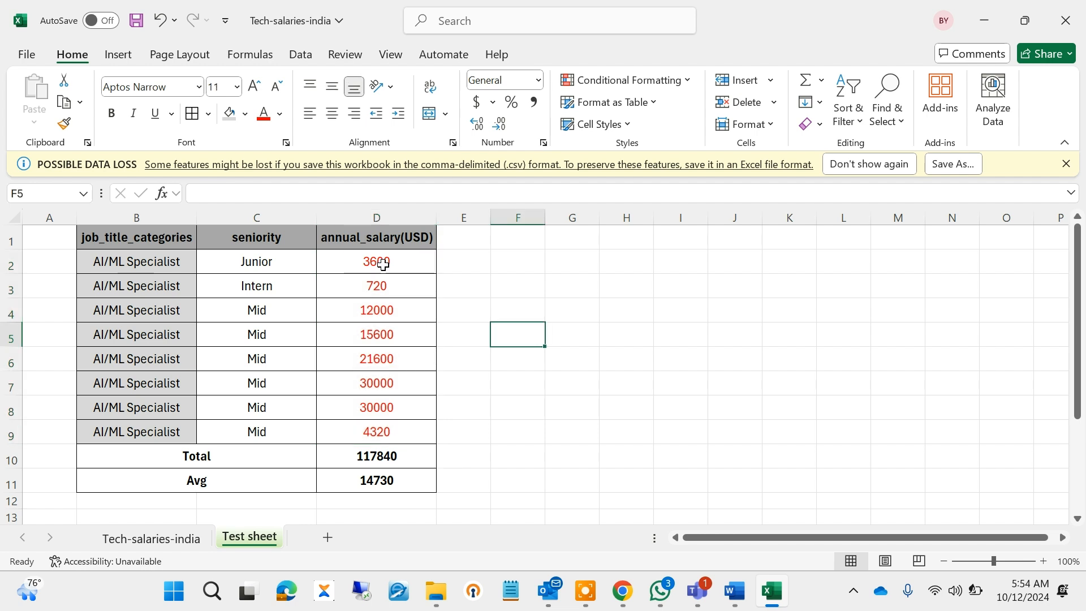
pyautogui.moveTo(384, 265); pyautogui.dragTo(385, 439)
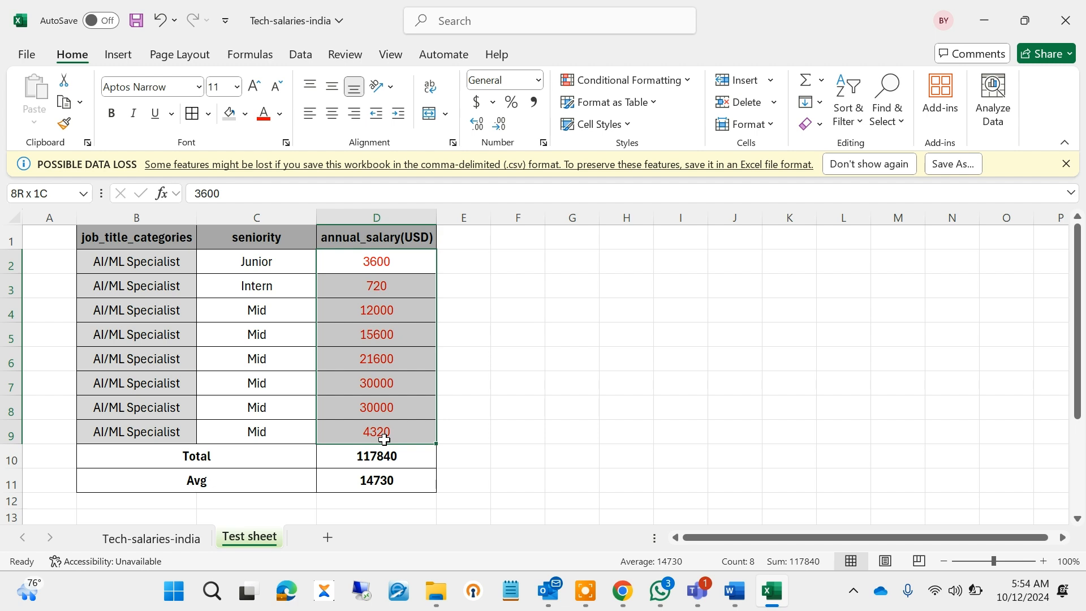
pyautogui.moveTo(384, 439); pyautogui.dragTo(386, 436)
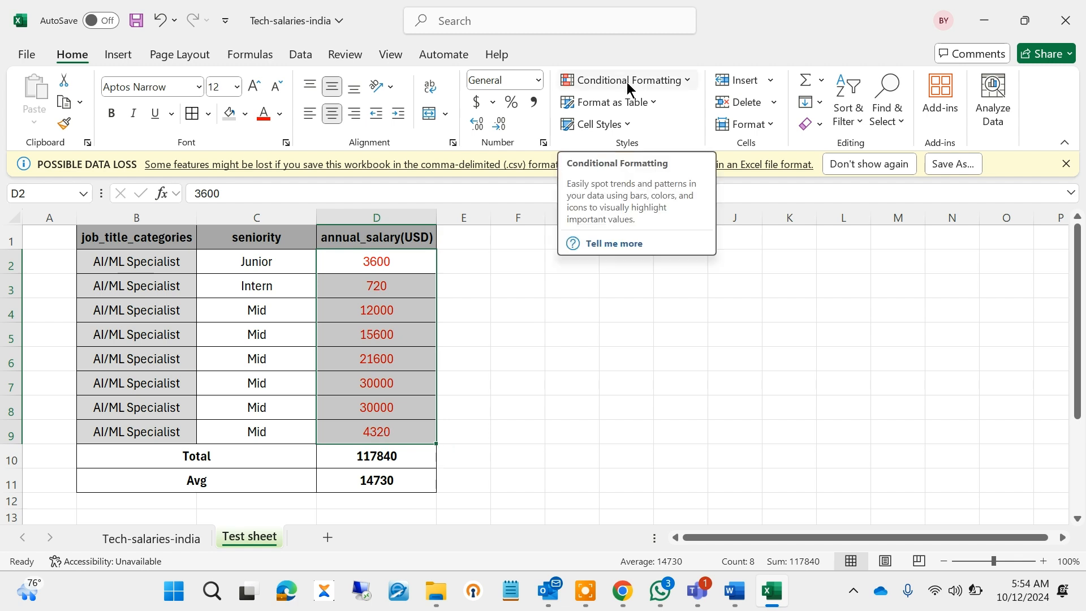
pyautogui.click(656, 82)
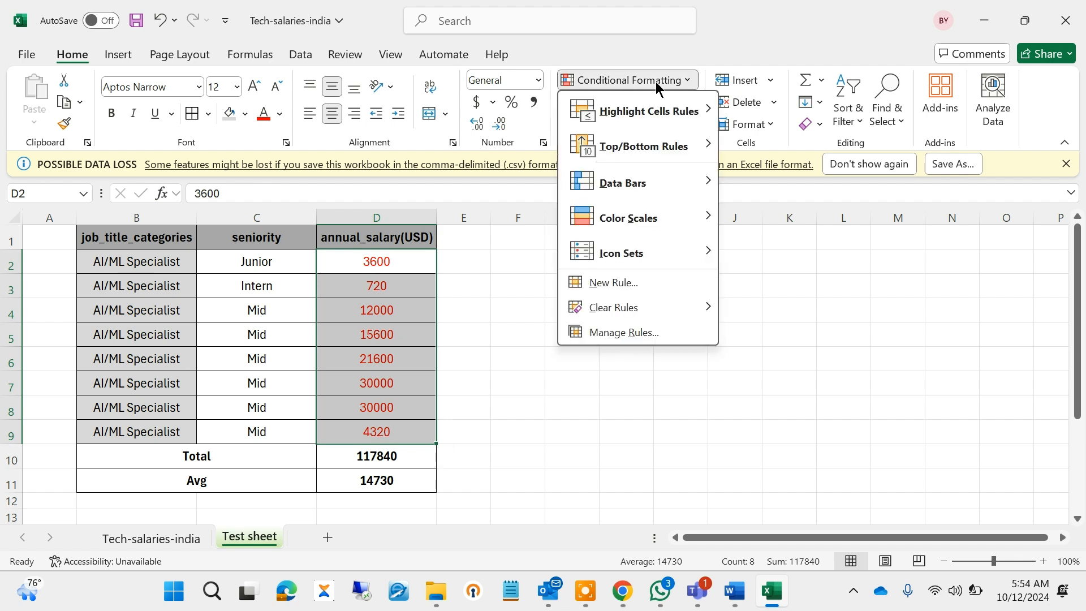
pyautogui.moveTo(641, 153)
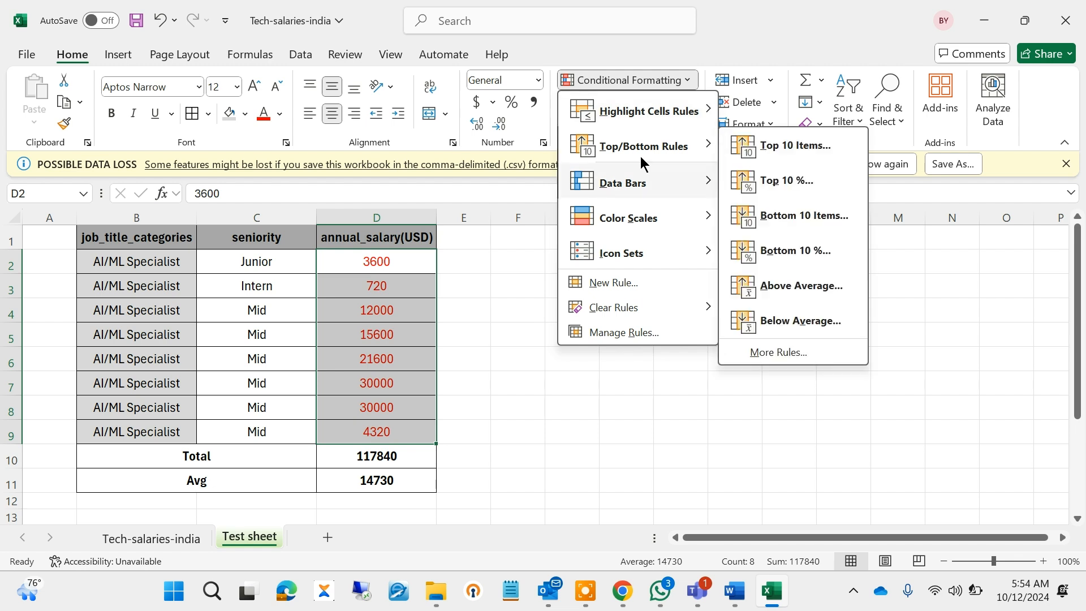
pyautogui.moveTo(655, 117)
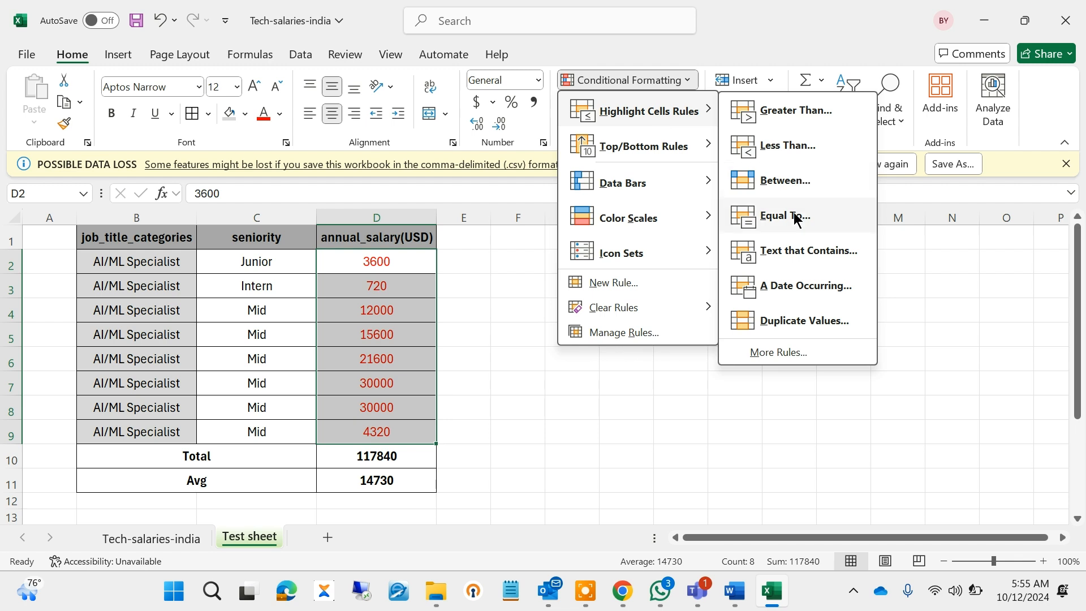
pyautogui.click(793, 111)
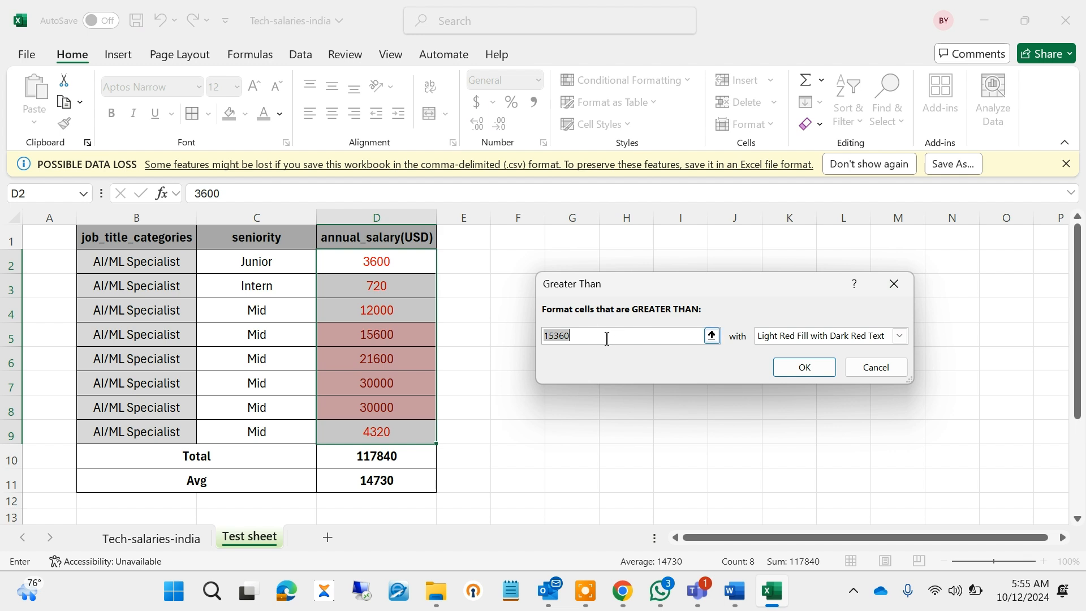
pyautogui.write('2000')
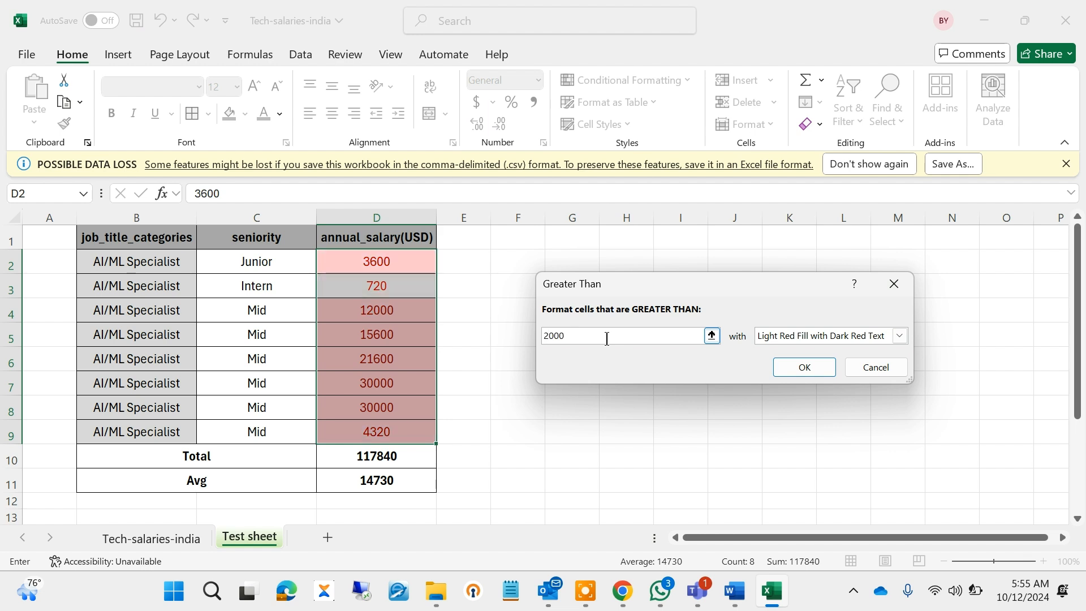
pyautogui.write('0')
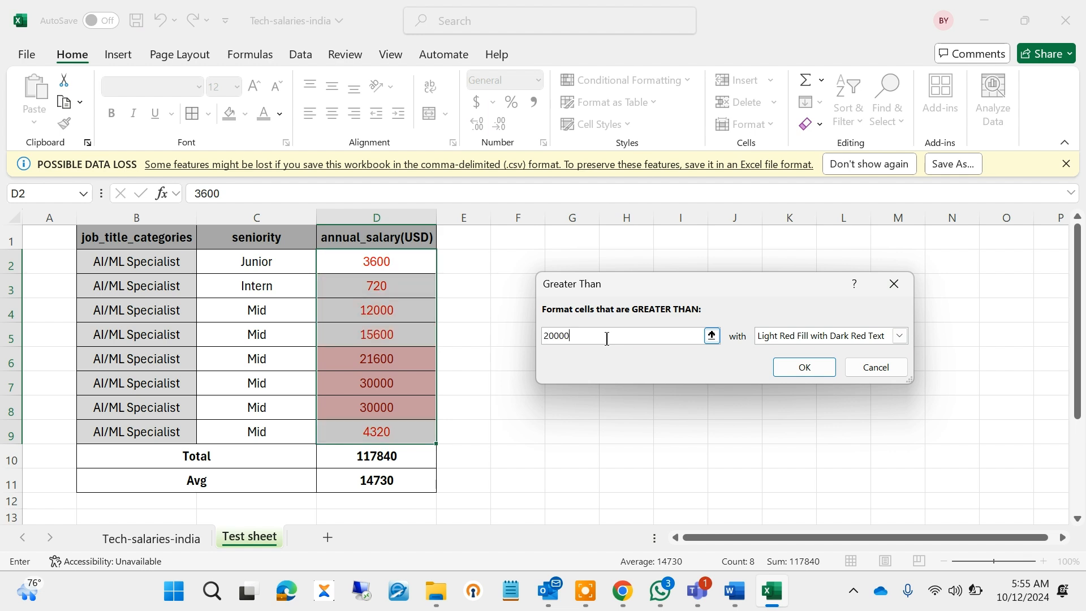
# Step: Give the Greater Than rule a custom format with the standard light green fill and apply it
pyautogui.click(900, 336)
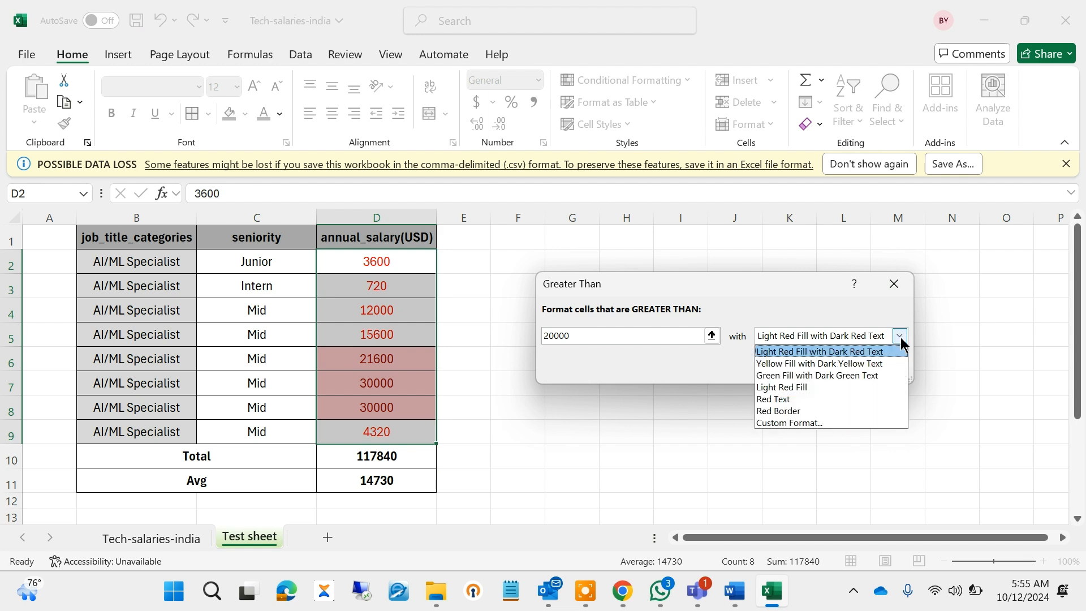
pyautogui.click(823, 423)
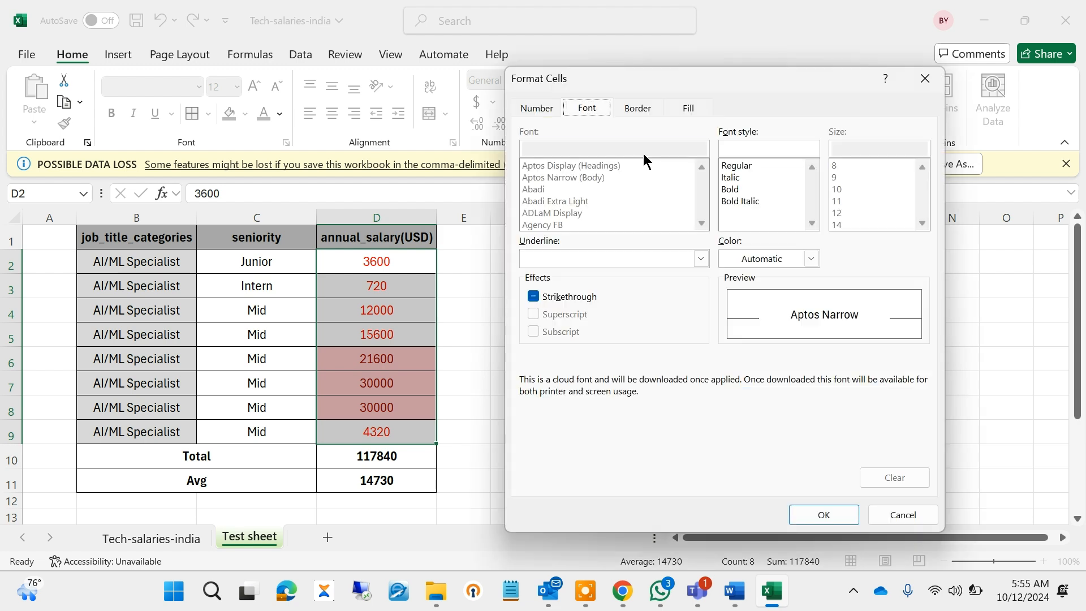
pyautogui.click(688, 109)
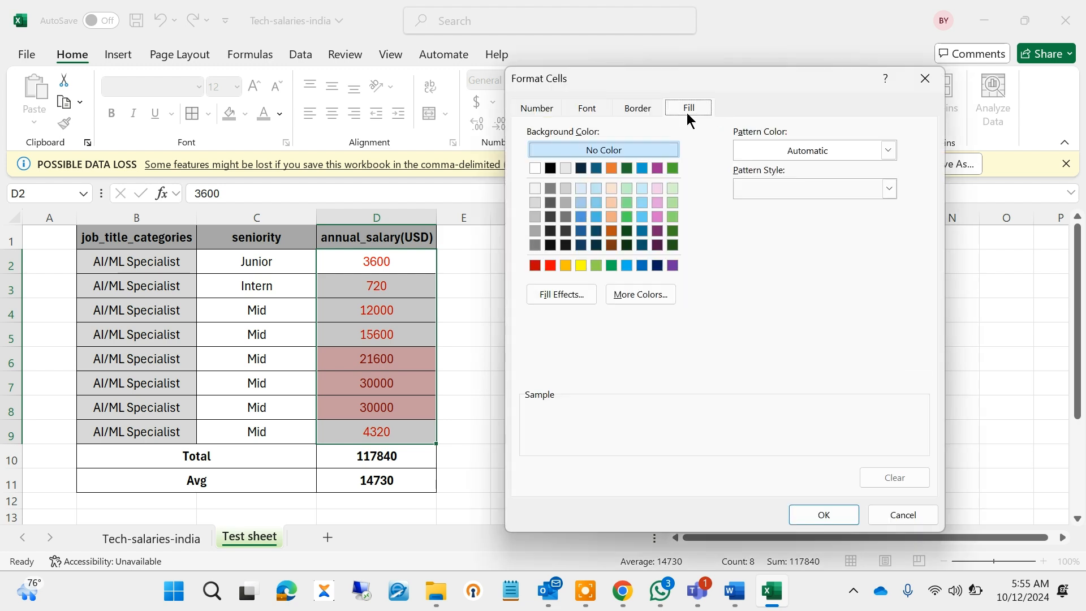
pyautogui.click(596, 266)
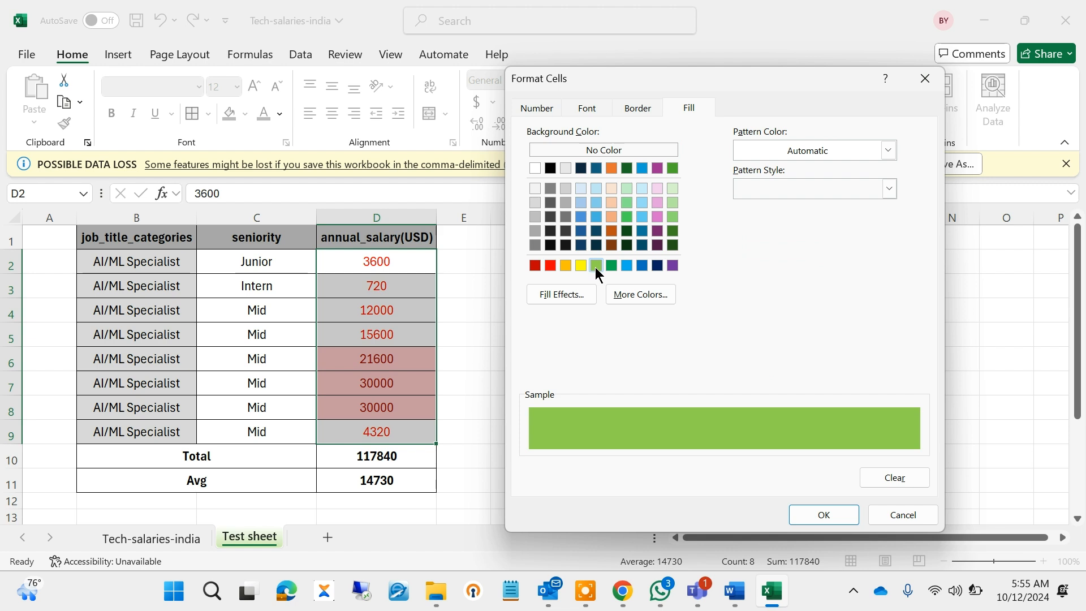
pyautogui.click(823, 516)
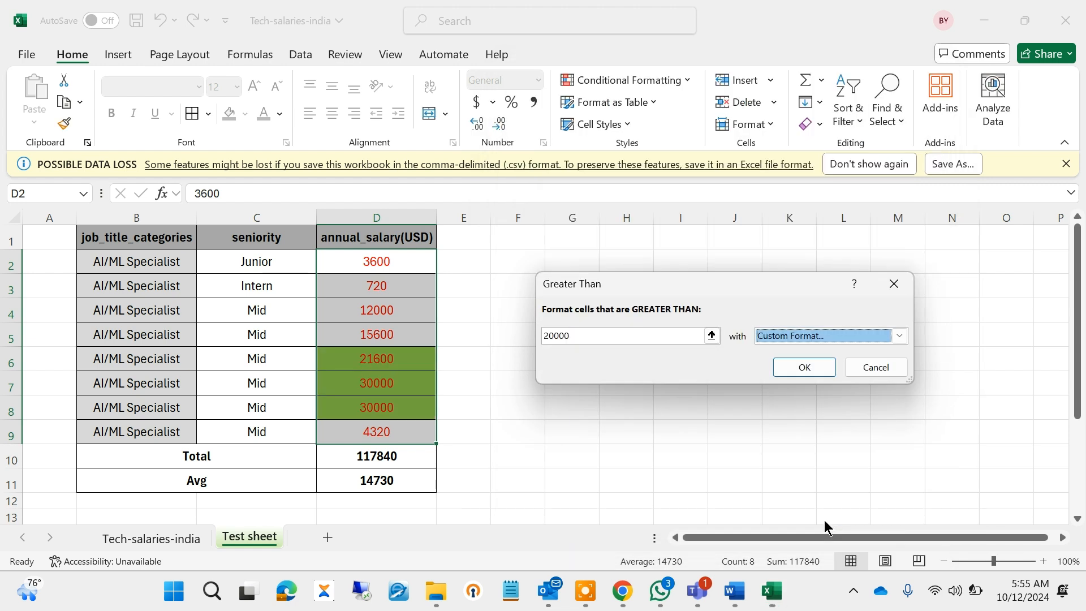
pyautogui.click(807, 369)
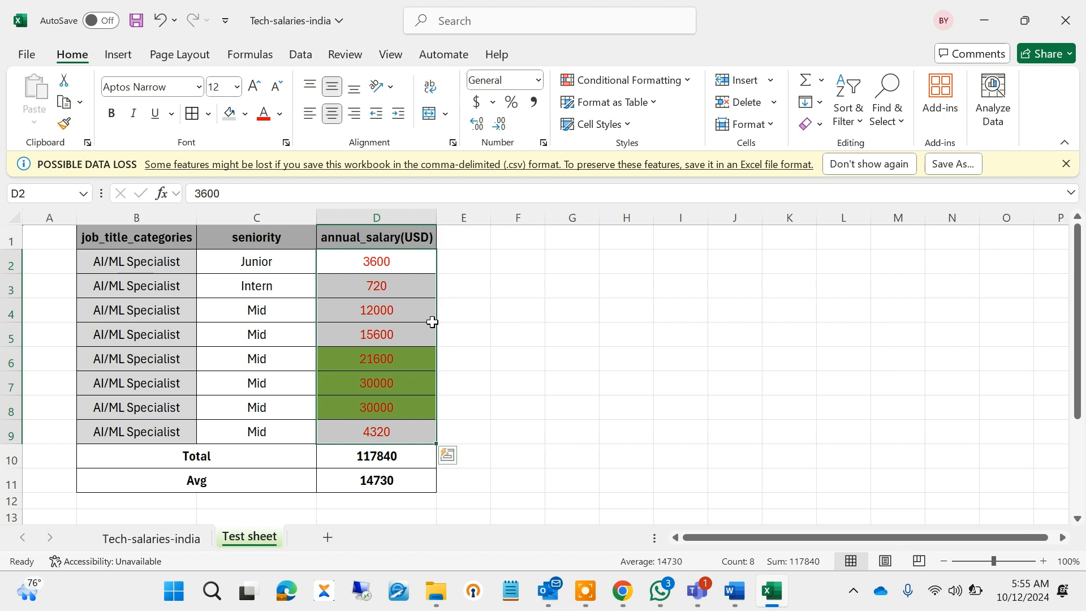
pyautogui.click(629, 83)
pyautogui.moveTo(691, 113)
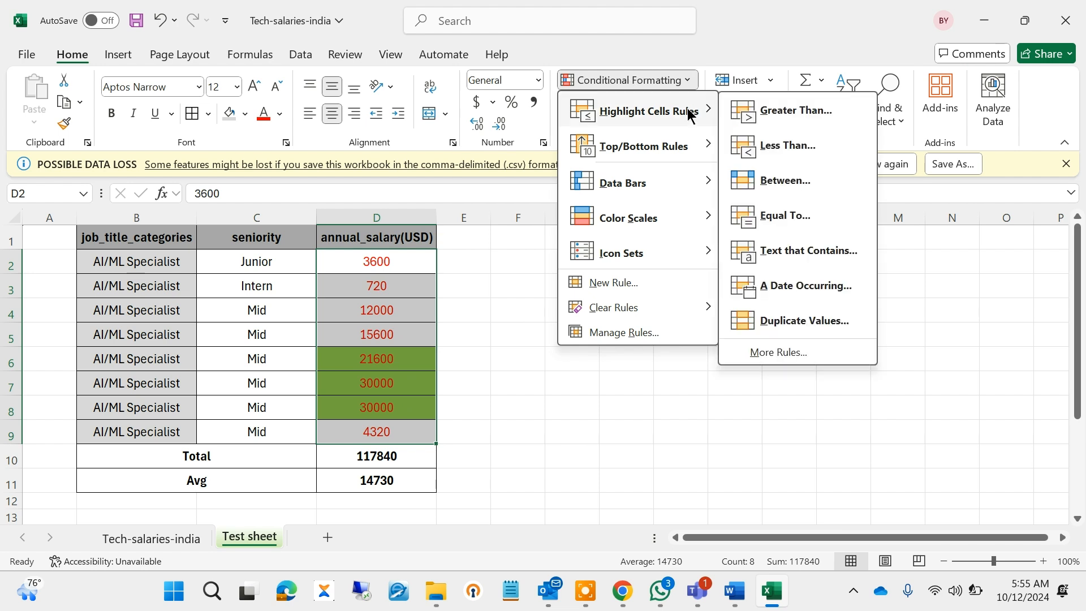
pyautogui.click(777, 113)
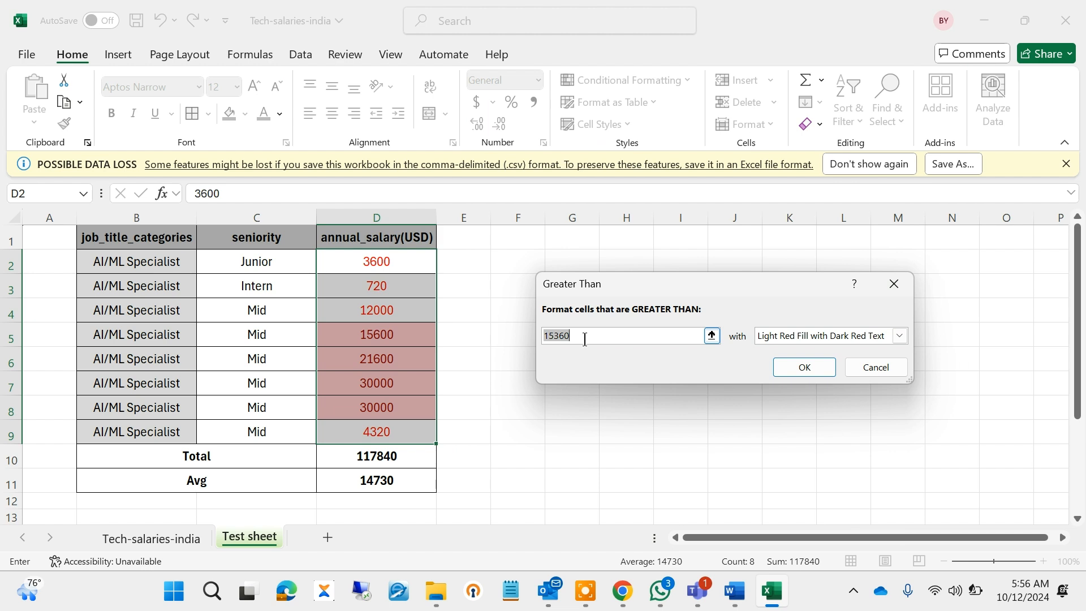
pyautogui.click(892, 287)
# Step: Start a Less Than conditional formatting rule on the salary values D2:D9 with 10000 as the threshold
pyautogui.click(627, 83)
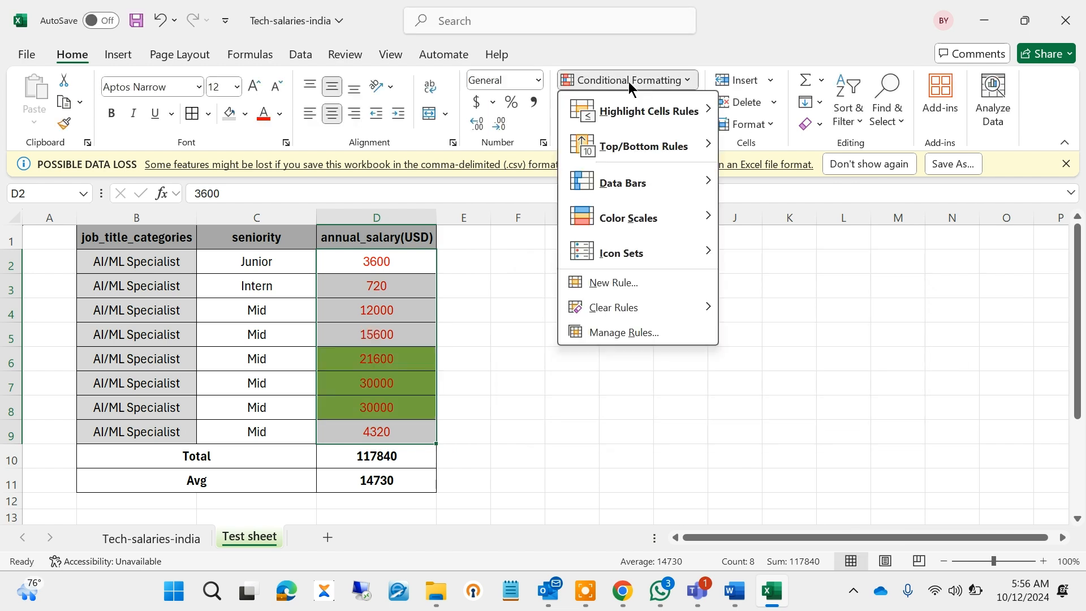
pyautogui.moveTo(690, 116)
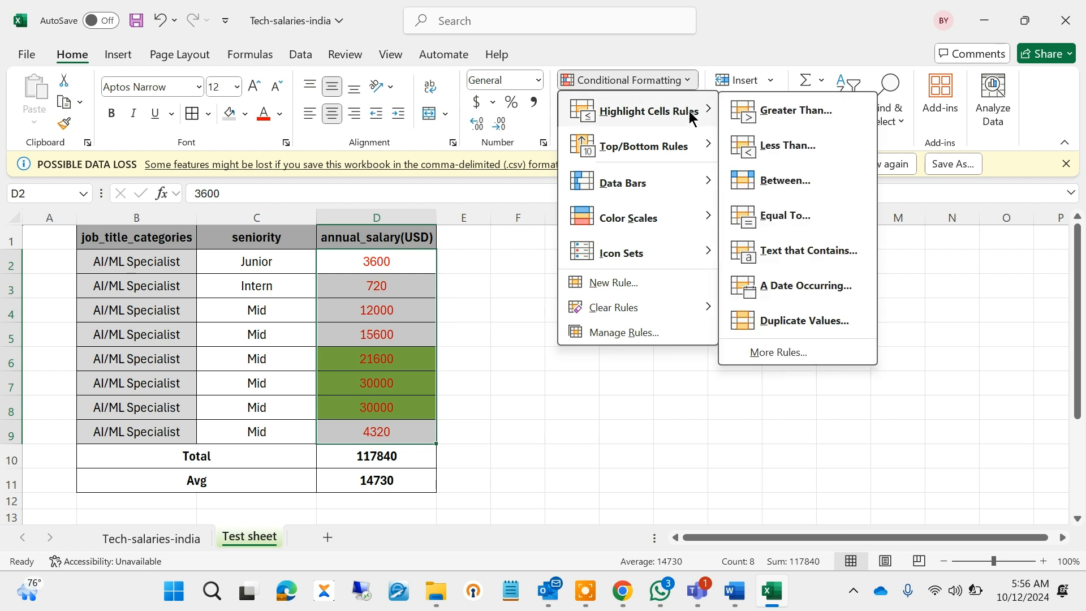
pyautogui.click(787, 146)
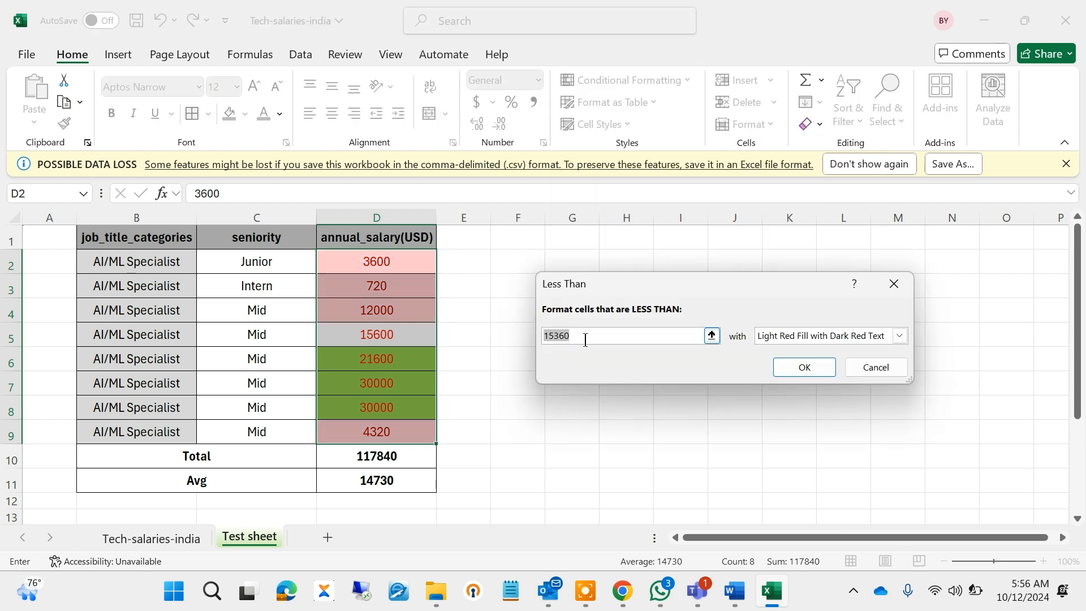
pyautogui.write('1000')
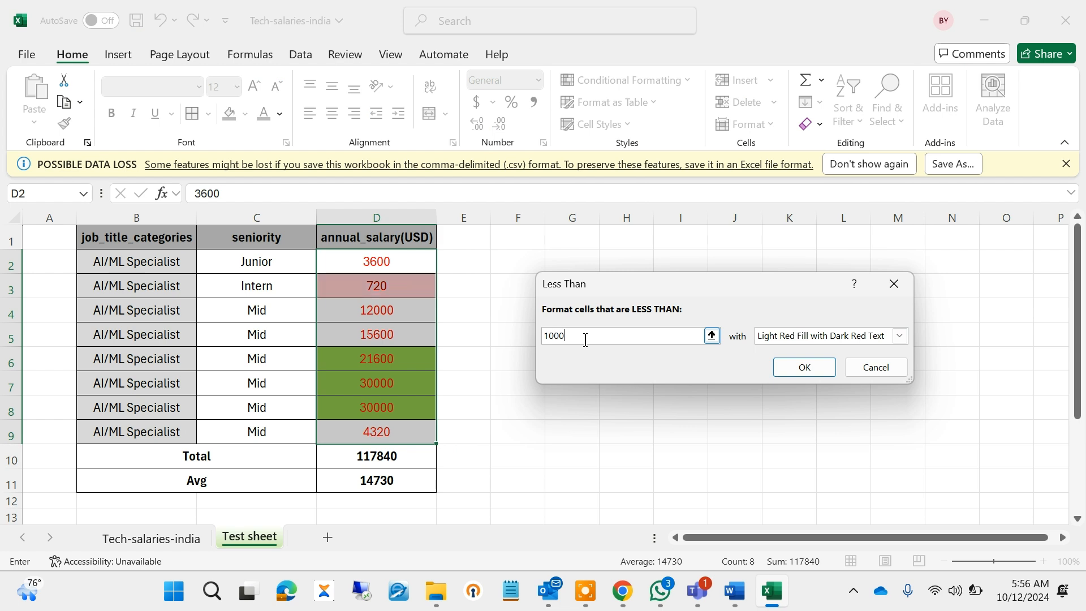
pyautogui.write('0')
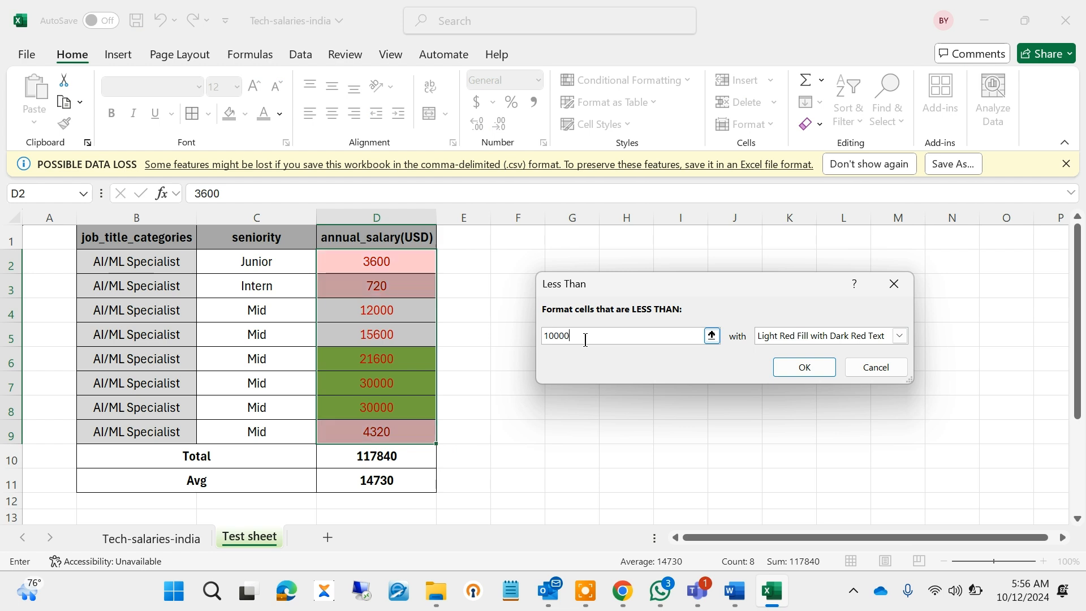
# Step: Give the Less Than rule a custom format with a bright blue theme color fill and apply it
pyautogui.click(900, 337)
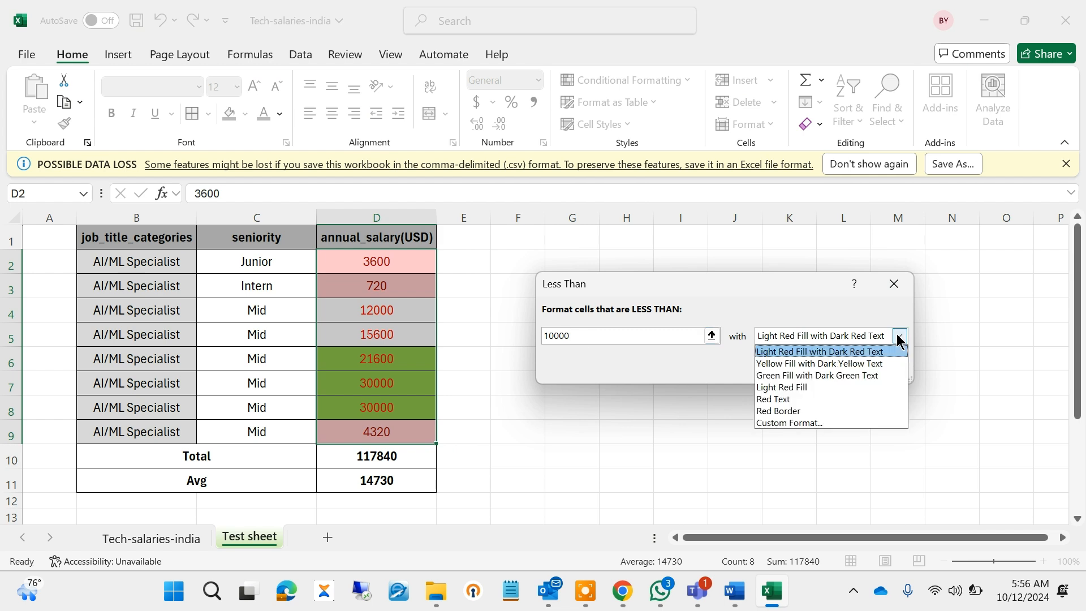
pyautogui.click(821, 424)
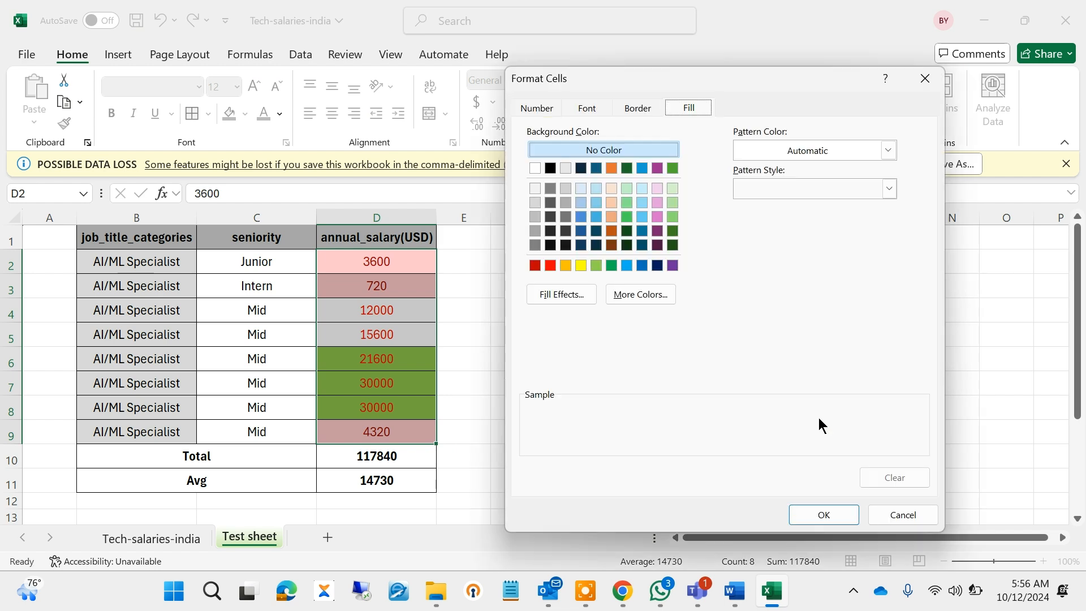
pyautogui.click(548, 267)
pyautogui.click(550, 266)
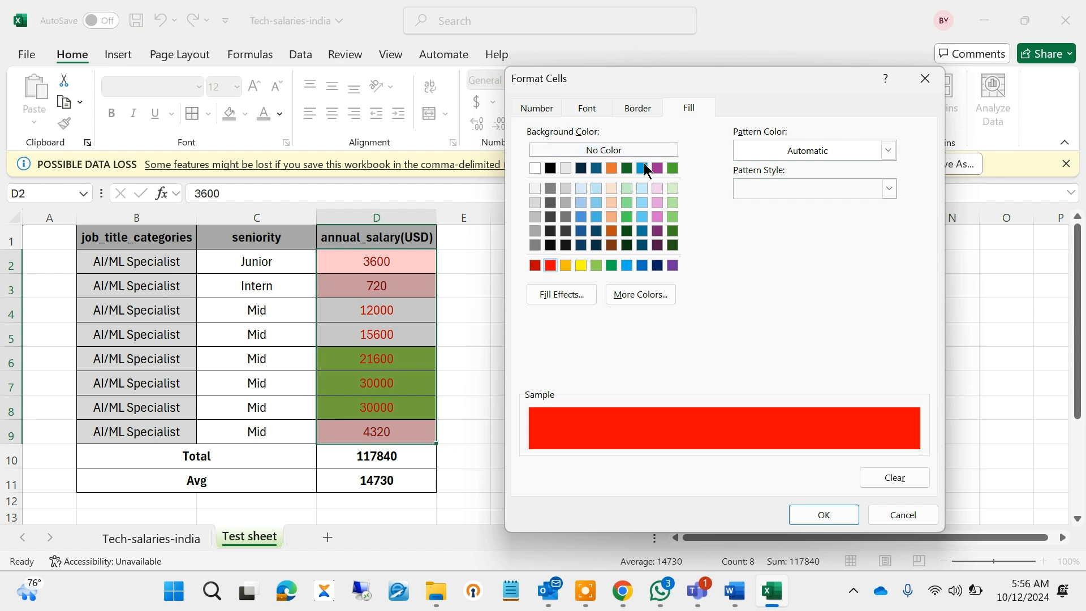
pyautogui.click(642, 168)
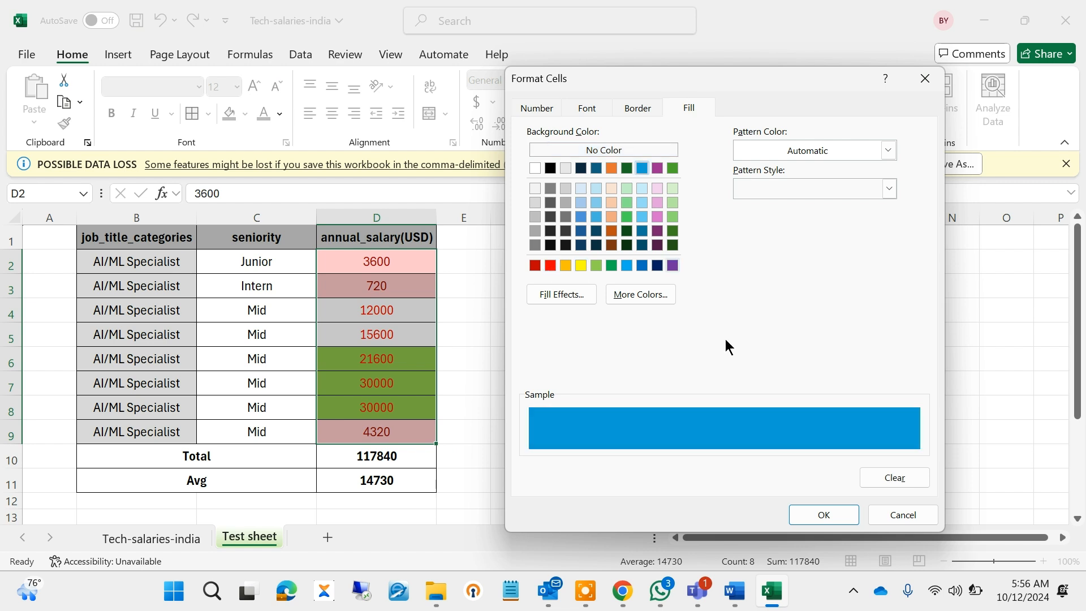
pyautogui.click(822, 516)
pyautogui.click(820, 371)
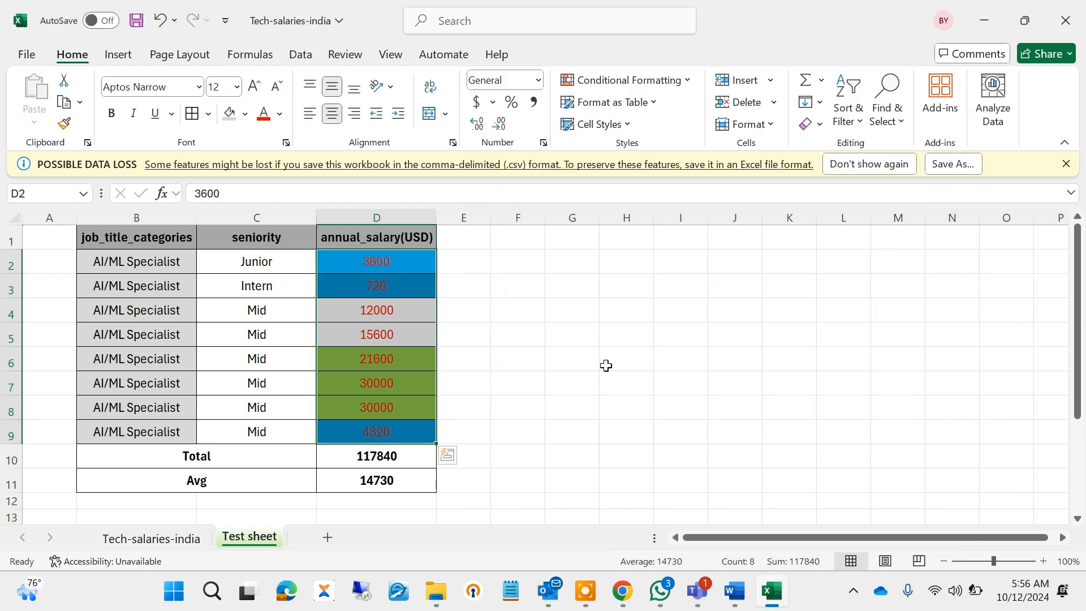